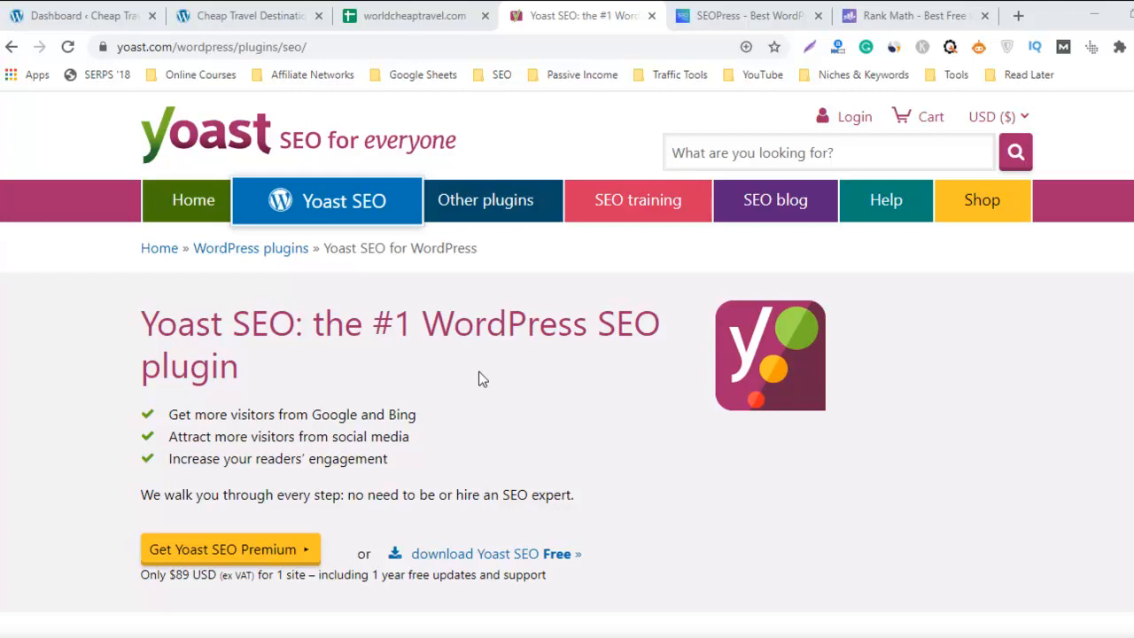
# Look through the Yoast SEO, SEOPress and Rank Math websites to review the three WordPress SEO plugins
pyautogui.moveTo(396, 461)
pyautogui.mouseDown()
pyautogui.moveTo(143, 309)
pyautogui.moveTo(385, 435)
pyautogui.moveTo(394, 458)
pyautogui.mouseUp()
pyautogui.click(394, 458)
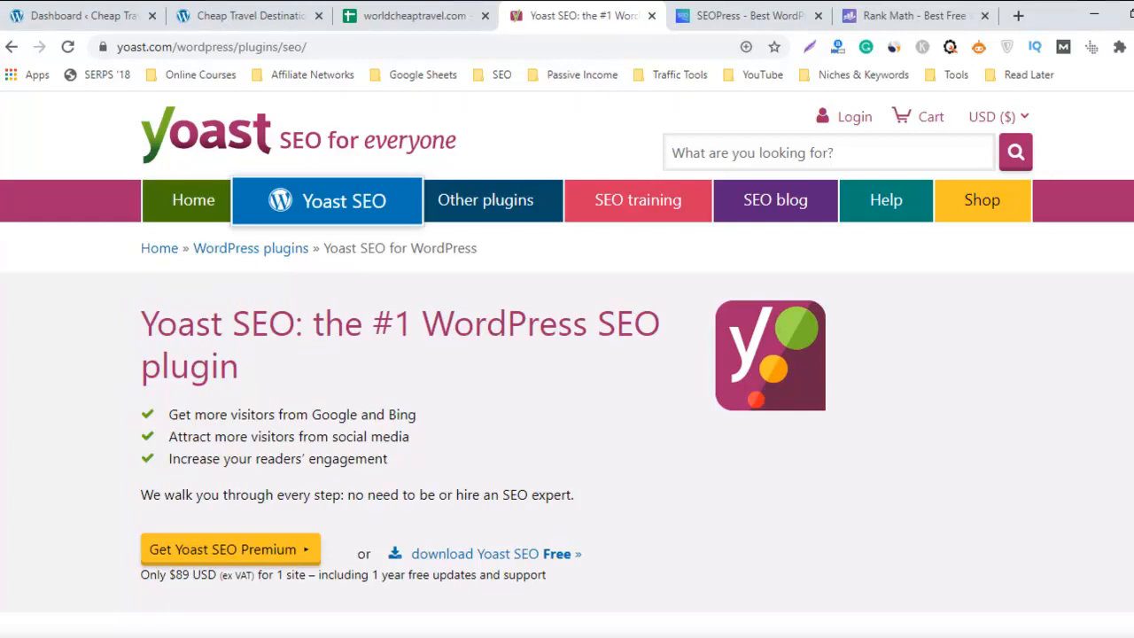
pyautogui.scroll(-20, 567, 364)
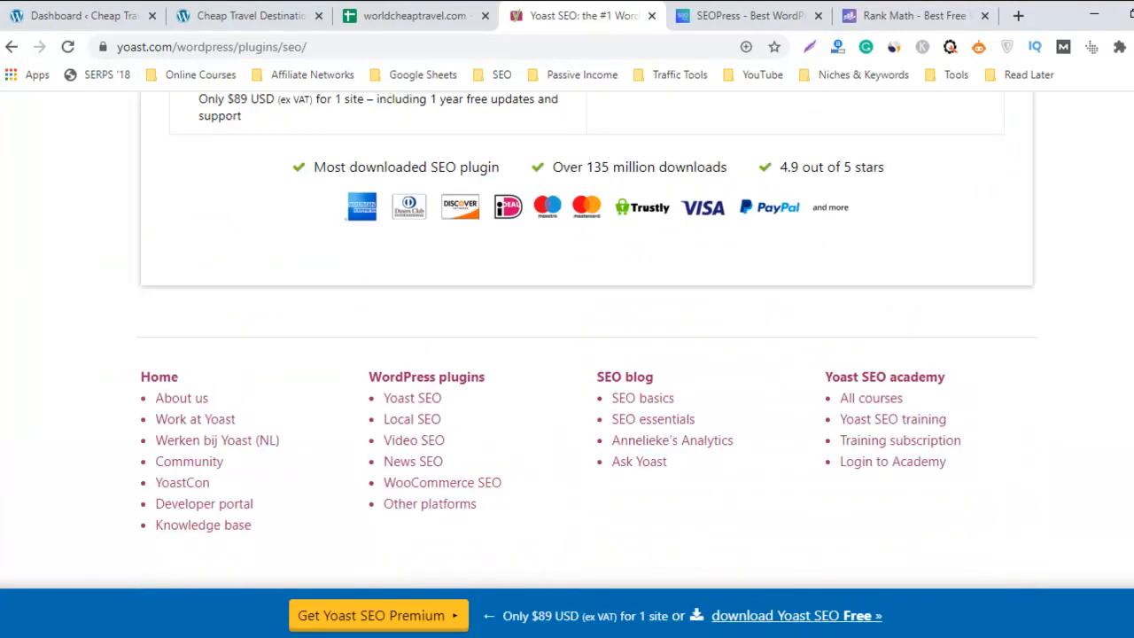
pyautogui.press('Home')
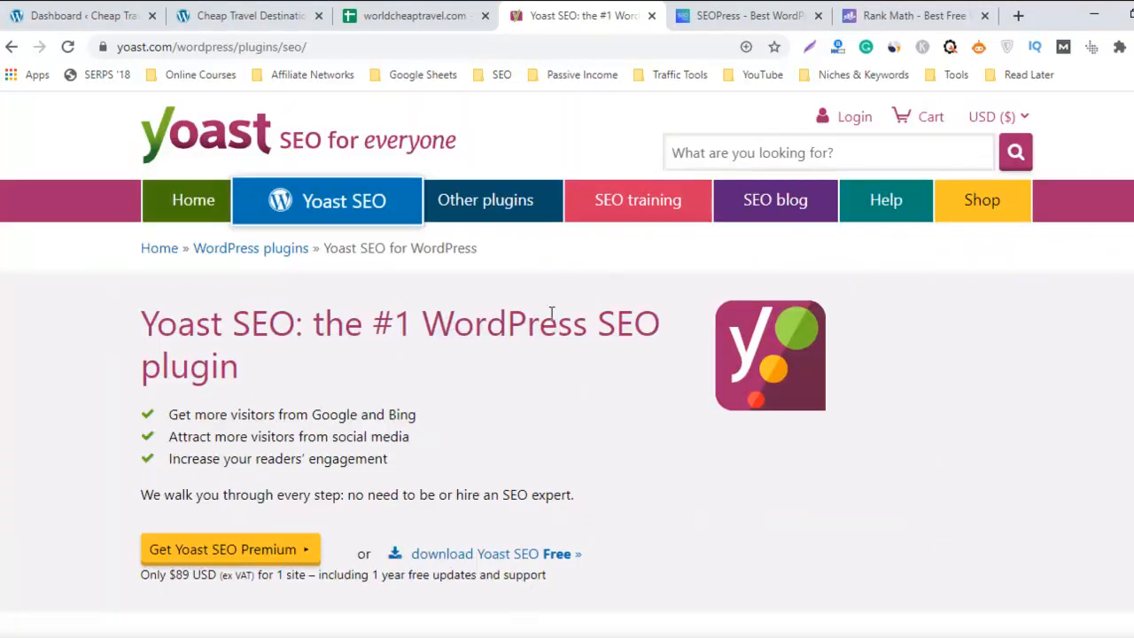
pyautogui.click(734, 15)
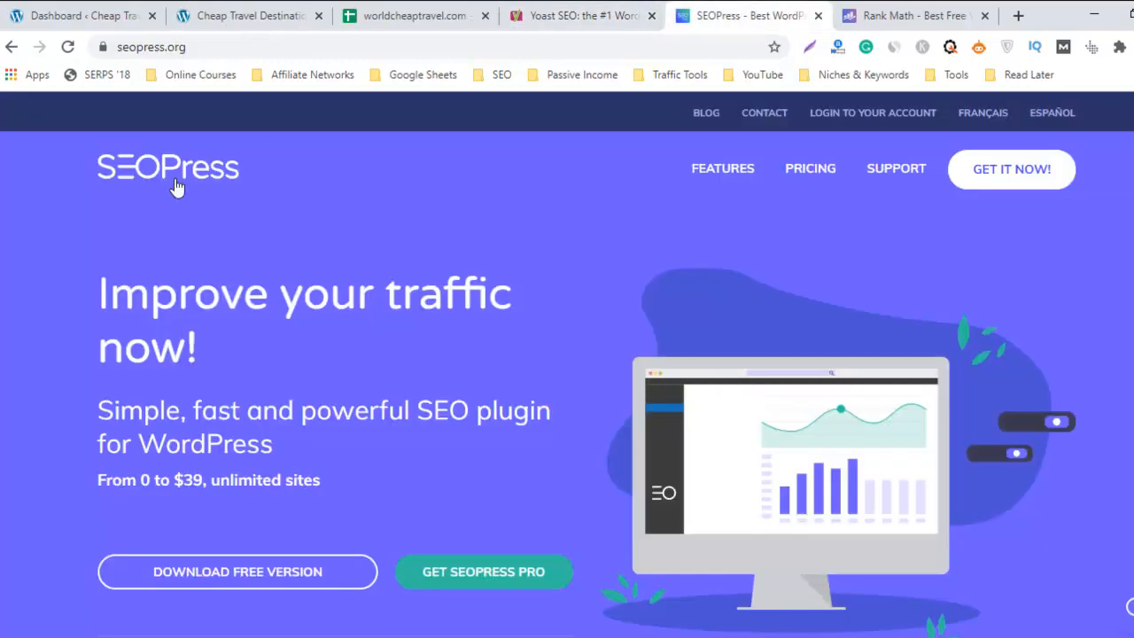
pyautogui.scroll(-20, 567, 363)
pyautogui.scroll(12, 567, 363)
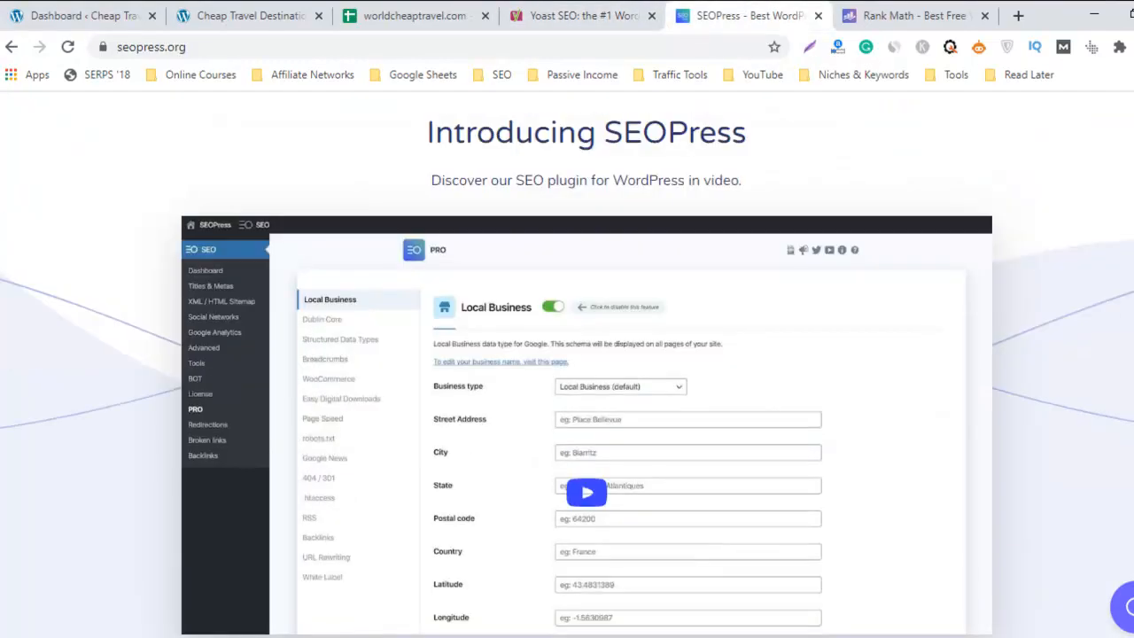
pyautogui.scroll(10, 567, 363)
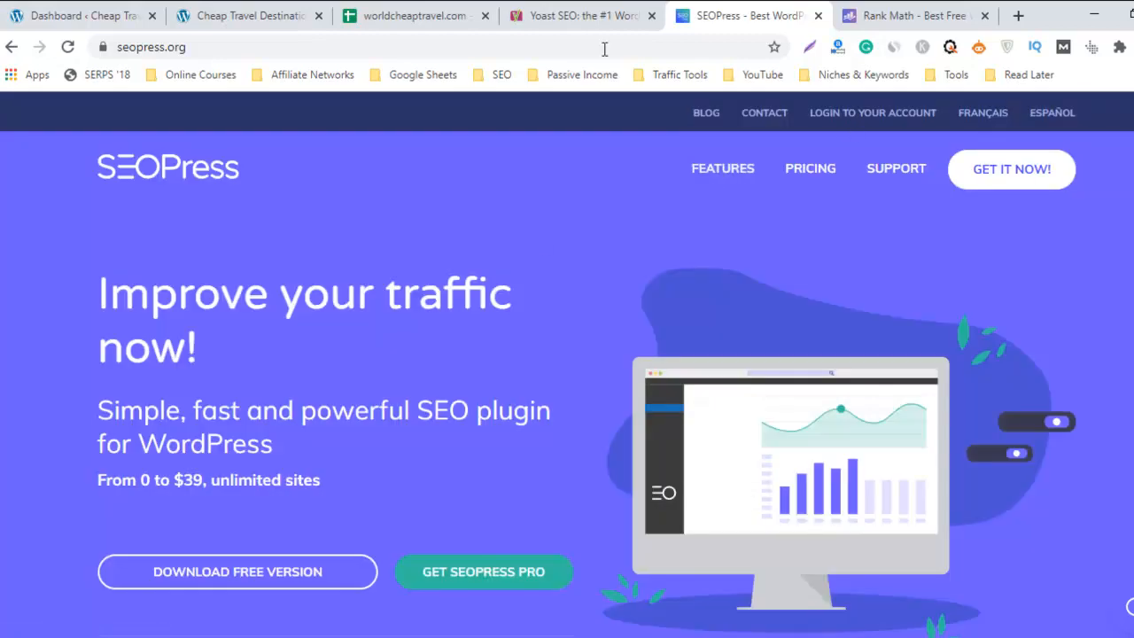
pyautogui.click(947, 10)
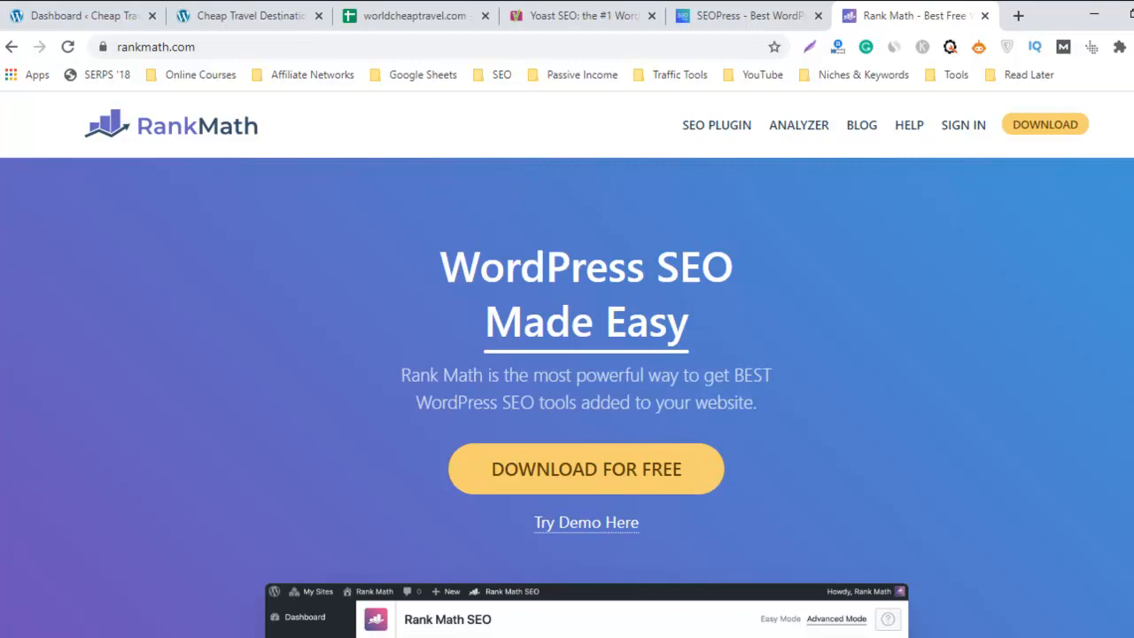
pyautogui.scroll(-10, 567, 398)
pyautogui.scroll(10, 567, 399)
# Revisit the three plugin sites and open the Yoast Vs Rank Math page linked in the Rank Math site's footer
pyautogui.click(576, 15)
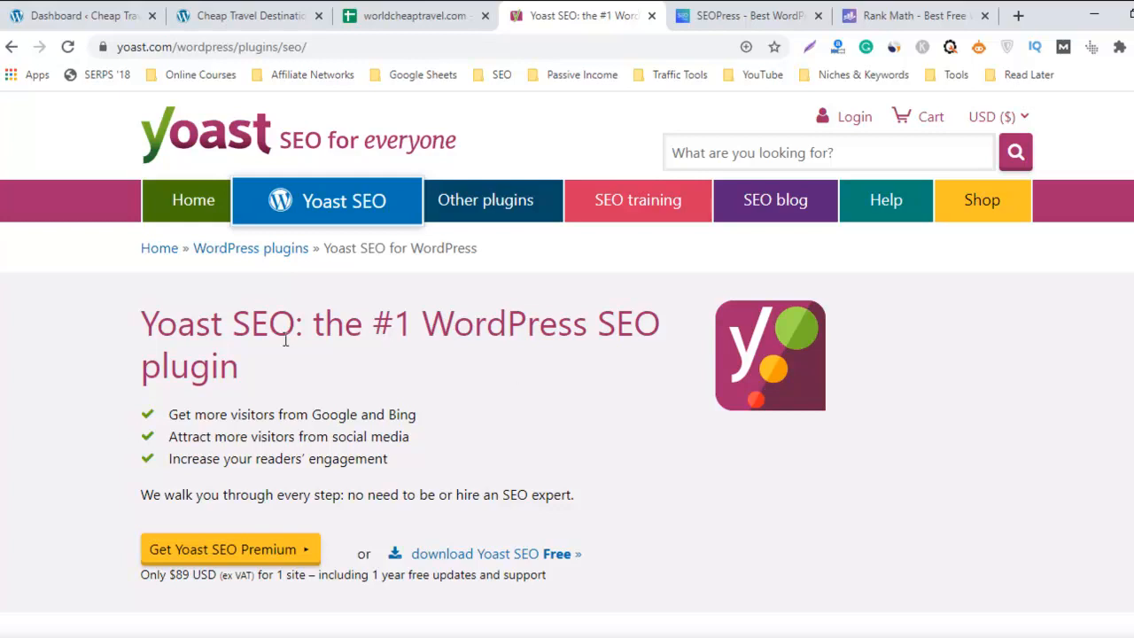
pyautogui.click(683, 10)
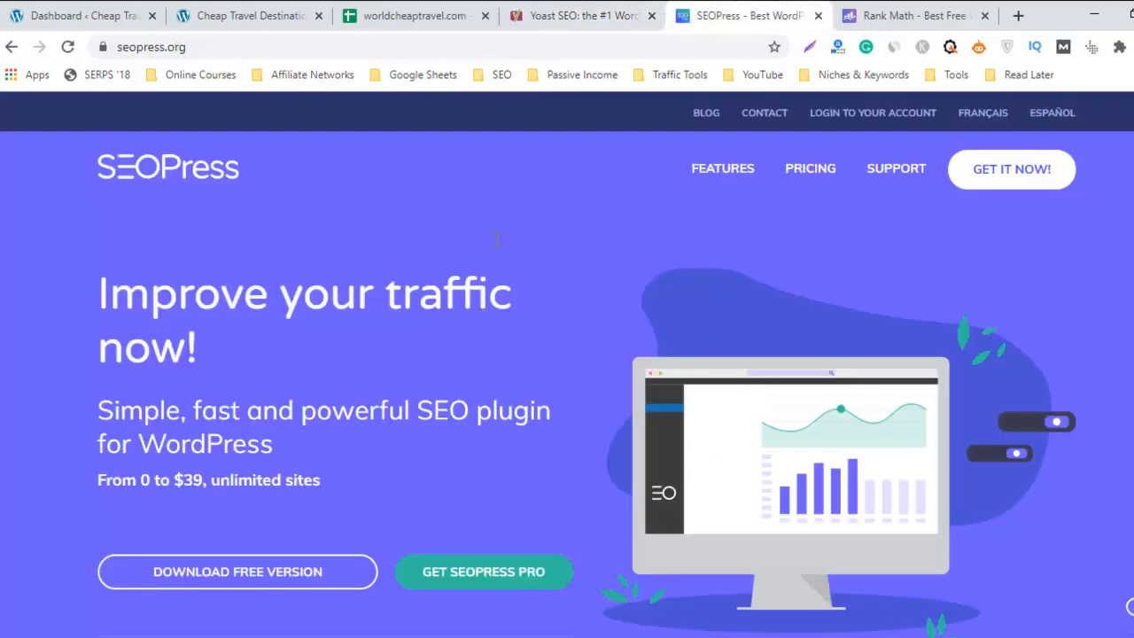
pyautogui.click(569, 11)
pyautogui.click(890, 9)
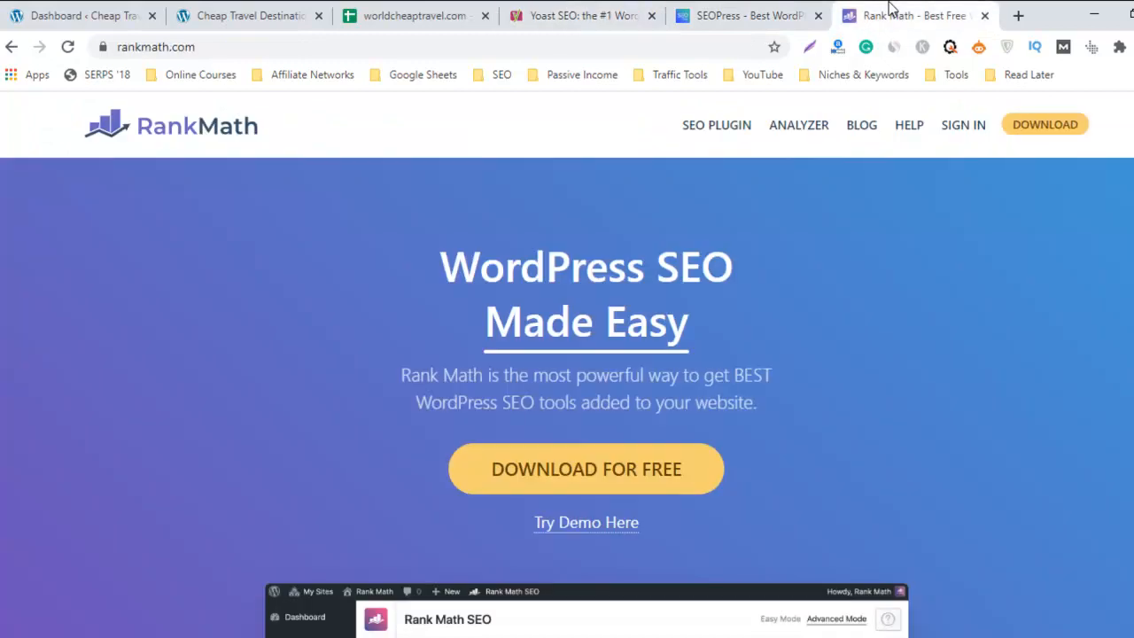
pyautogui.click(540, 9)
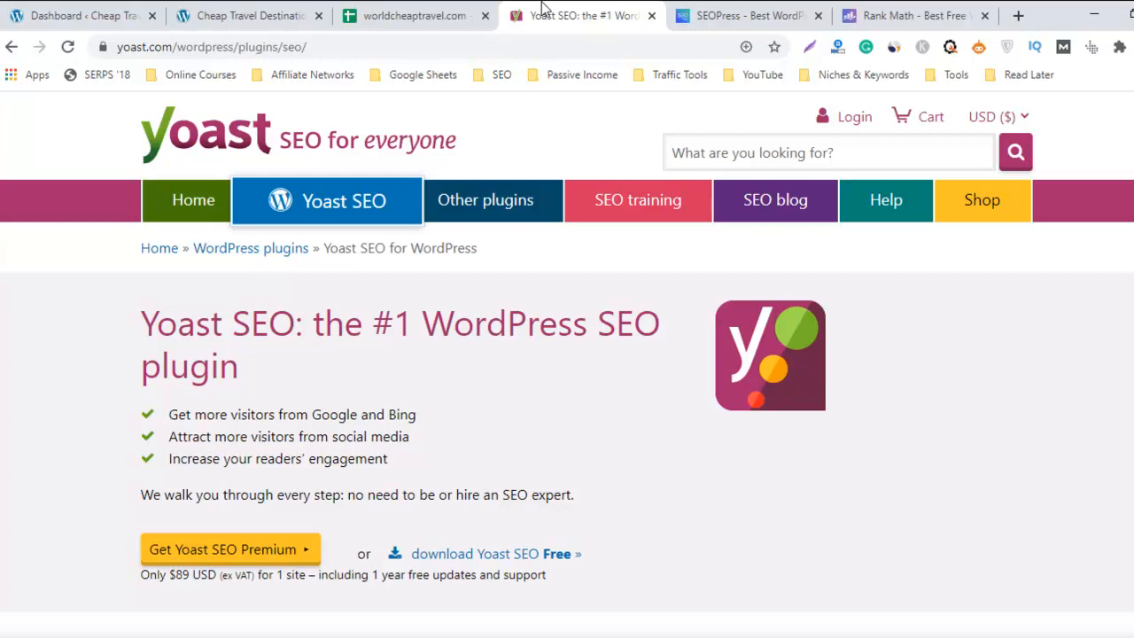
pyautogui.click(875, 12)
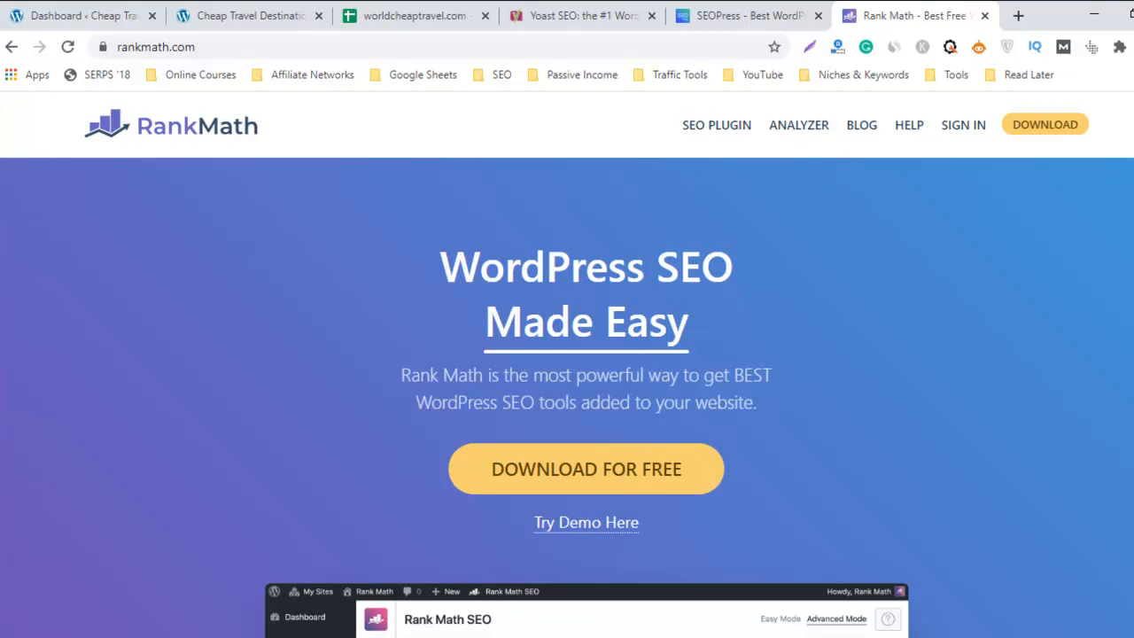
pyautogui.scroll(-20, 567, 399)
pyautogui.press('Home')
pyautogui.press('End')
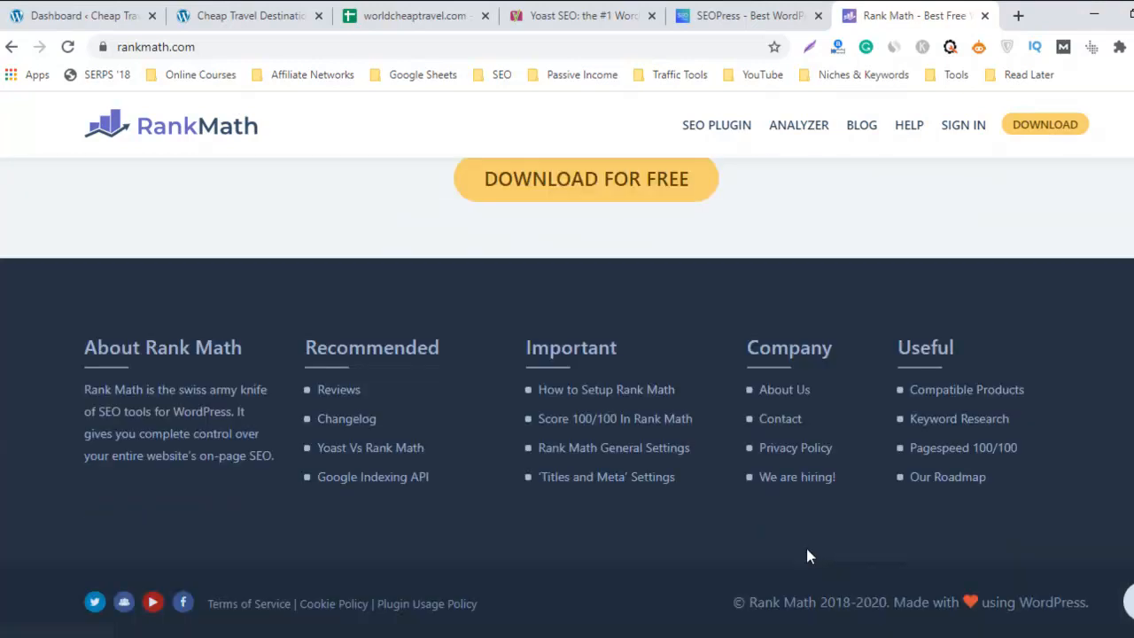
pyautogui.click(378, 459)
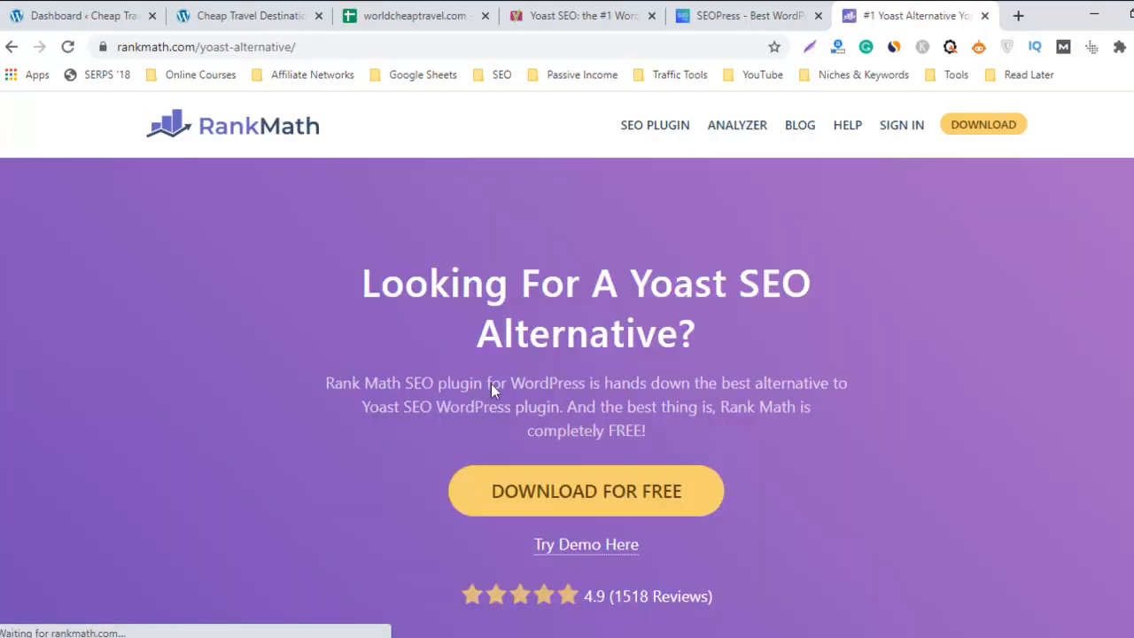
# Examine the code size overview and the feature comparison table for Rank Math and Yoast SEO
pyautogui.scroll(-10, 567, 399)
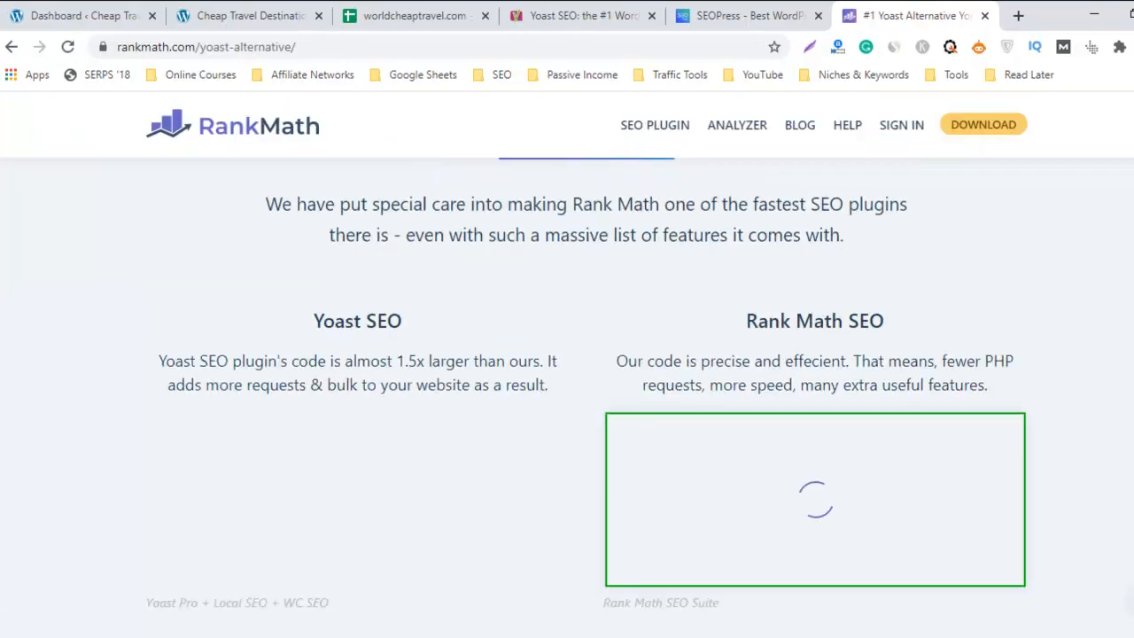
pyautogui.scroll(3, 567, 398)
pyautogui.scroll(-4, 567, 399)
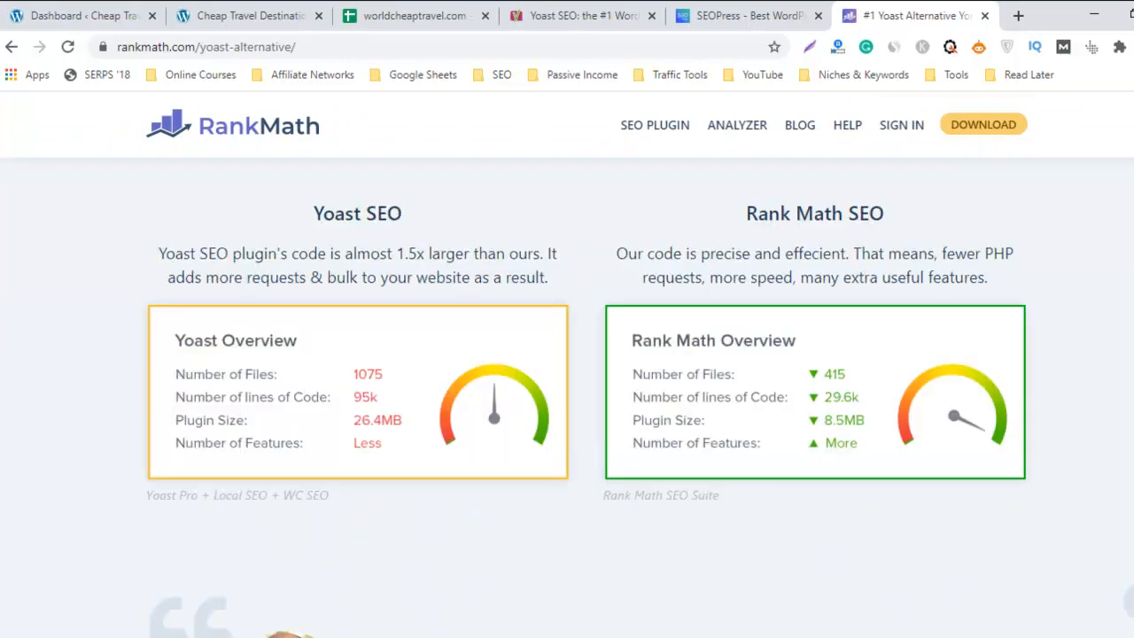
pyautogui.scroll(3, 567, 398)
pyautogui.scroll(-1, 567, 399)
pyautogui.scroll(-1, 567, 399)
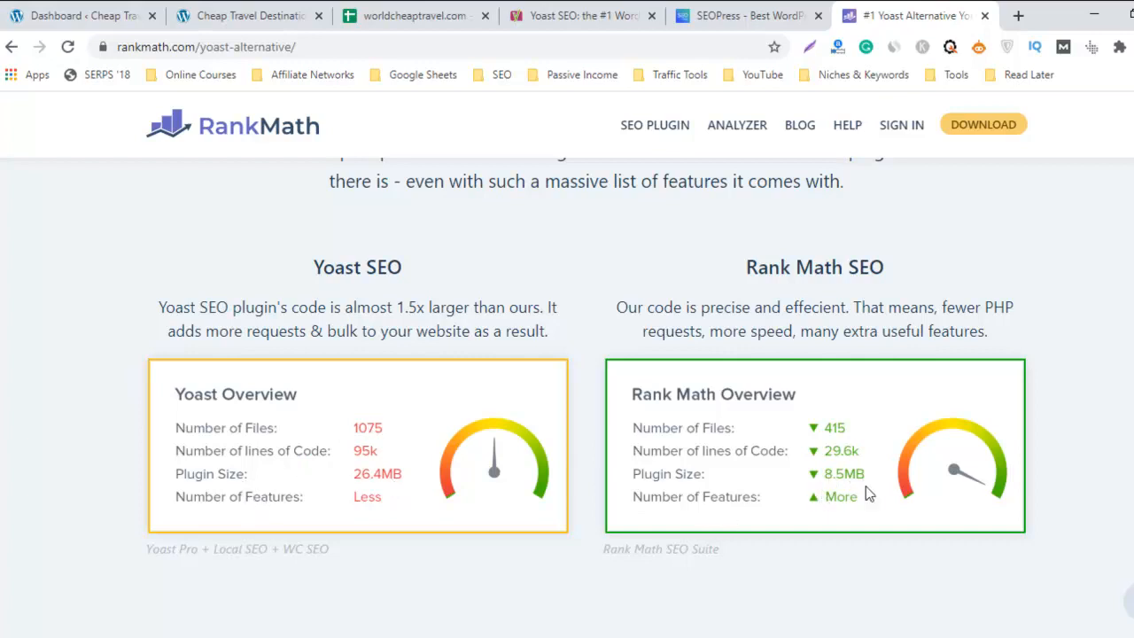
pyautogui.scroll(-15, 567, 398)
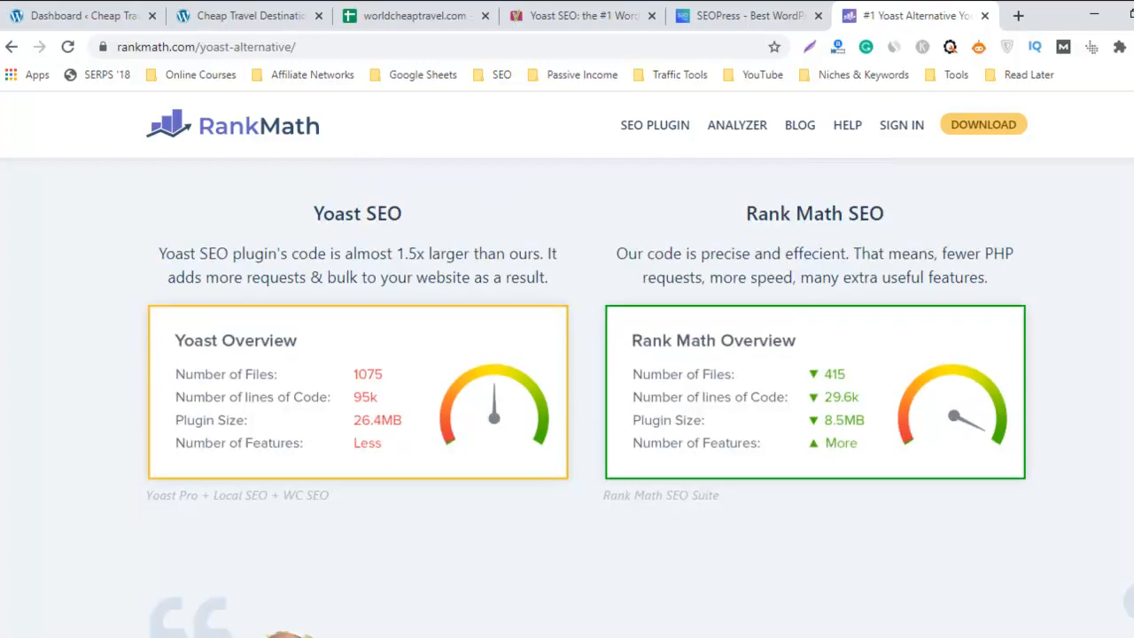
pyautogui.scroll(2, 567, 399)
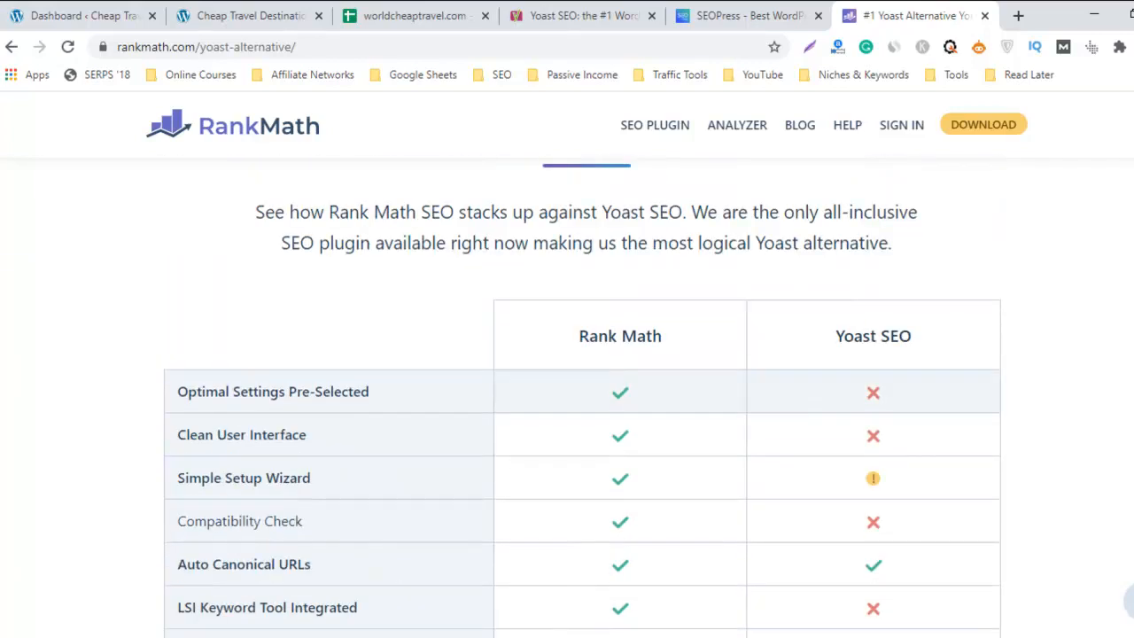
pyautogui.scroll(-1, 567, 399)
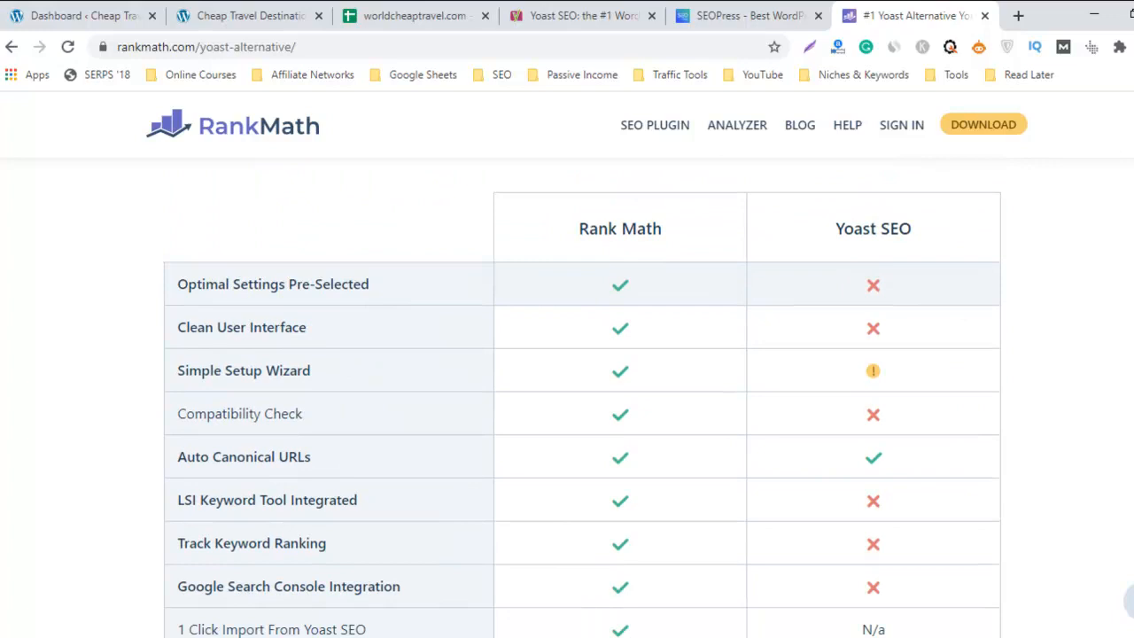
pyautogui.scroll(8, 567, 398)
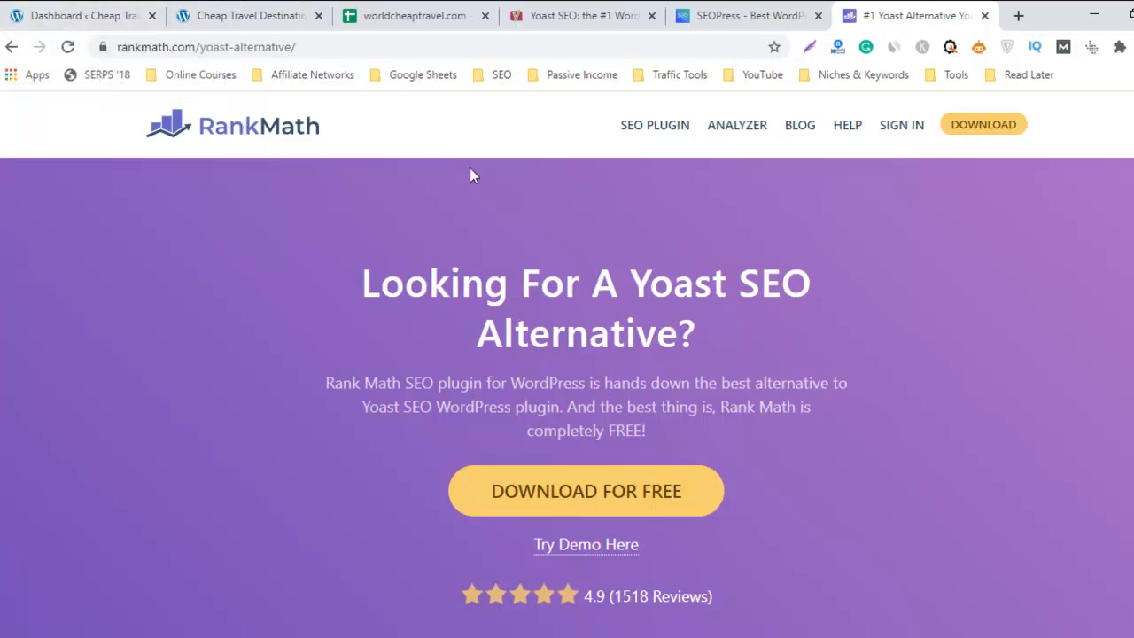
# Review the SEOPress and Yoast SEO pages once more, then return to the Rank Math comparison page
pyautogui.click(774, 9)
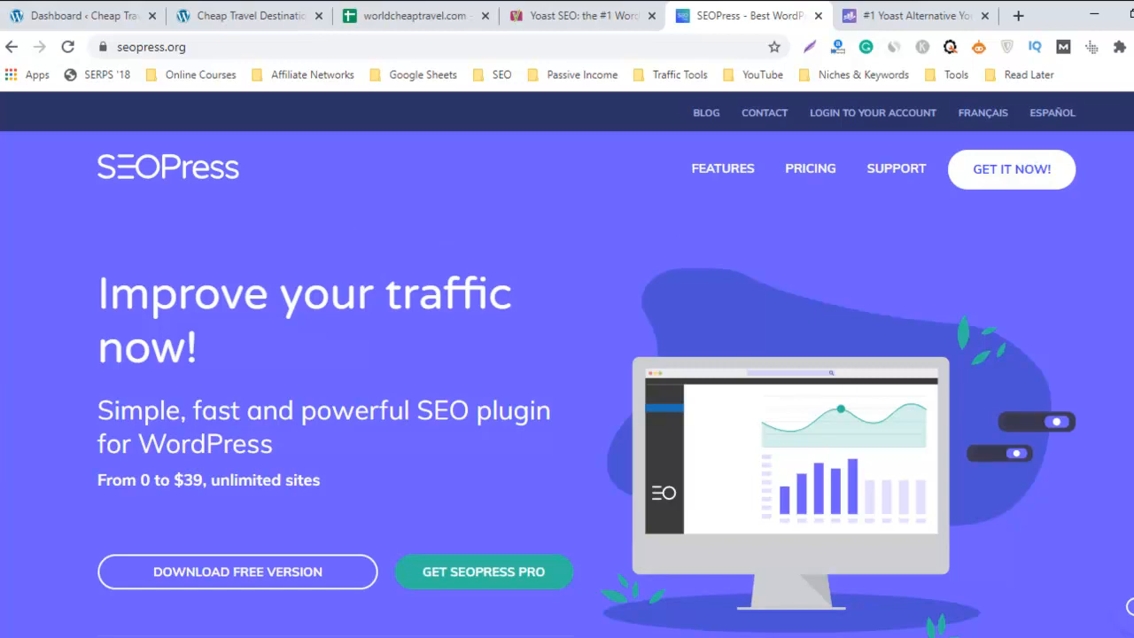
pyautogui.scroll(-8, 744, 224)
pyautogui.scroll(8, 745, 224)
pyautogui.click(877, 15)
pyautogui.click(551, 16)
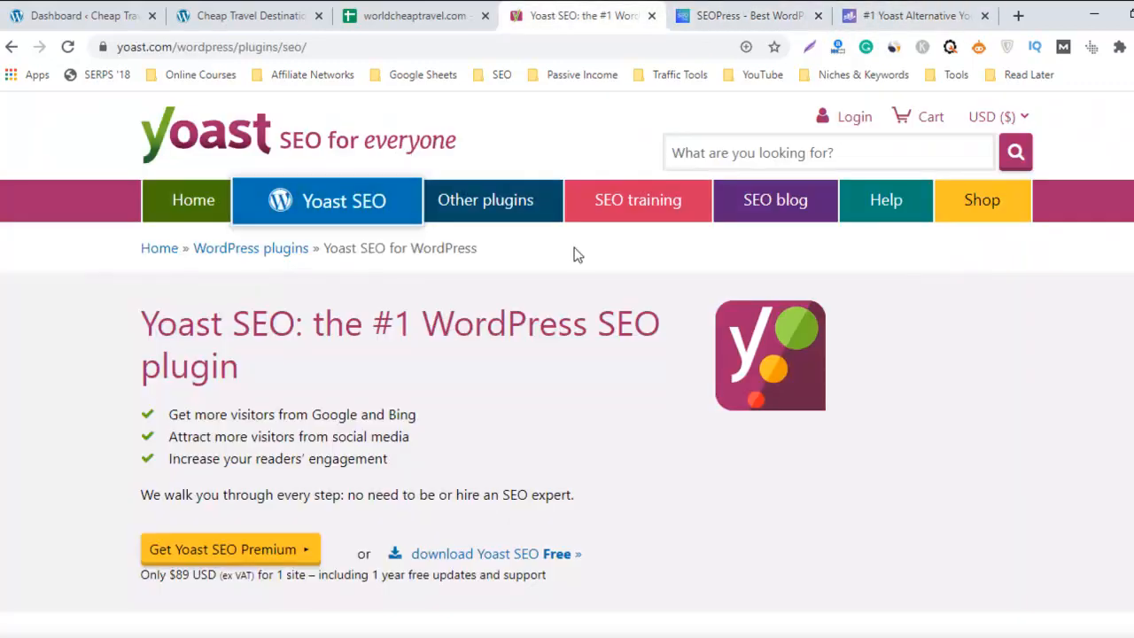
pyautogui.click(975, 12)
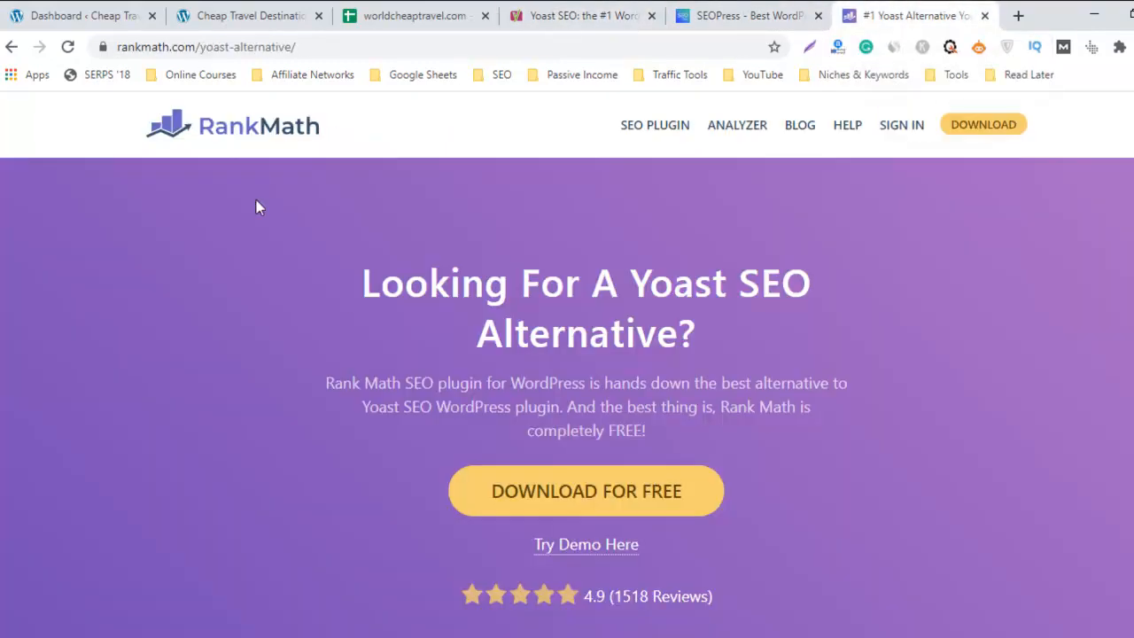
# Deactivate the Bunyad Demo Import plugin in the site's WordPress admin and delete it with its data
pyautogui.click(111, 7)
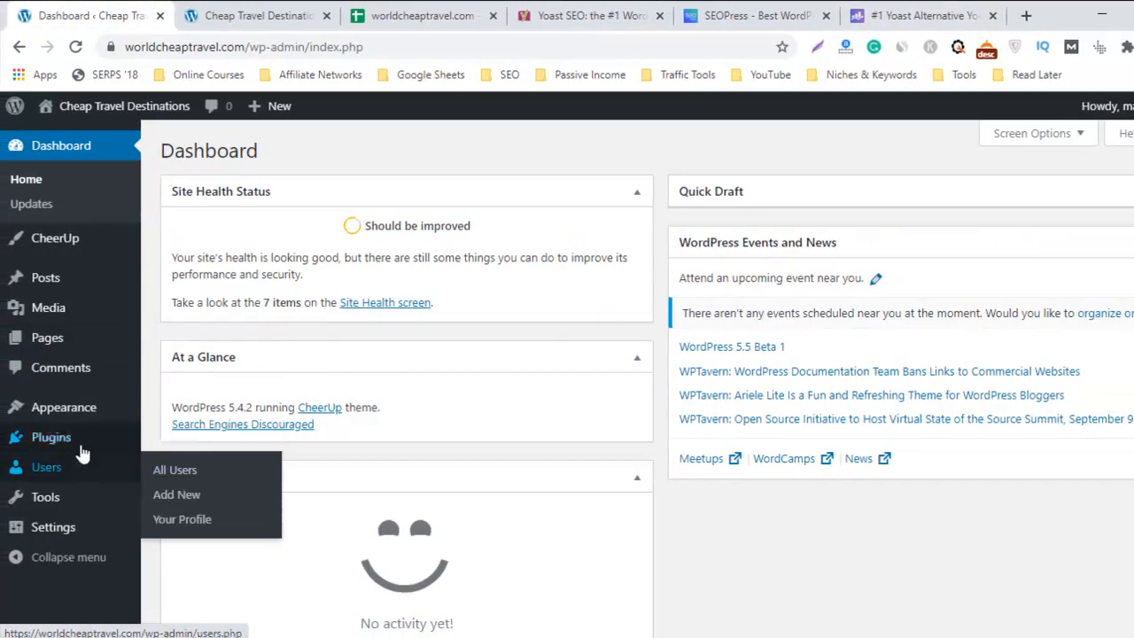
pyautogui.moveTo(77, 445)
pyautogui.click(161, 450)
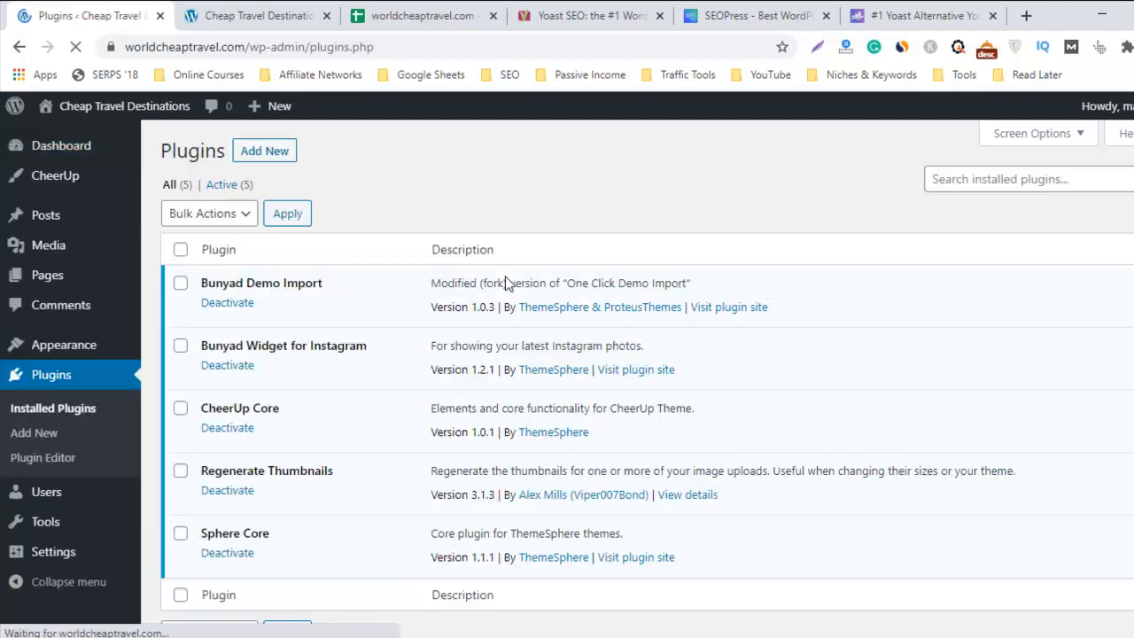
pyautogui.click(228, 303)
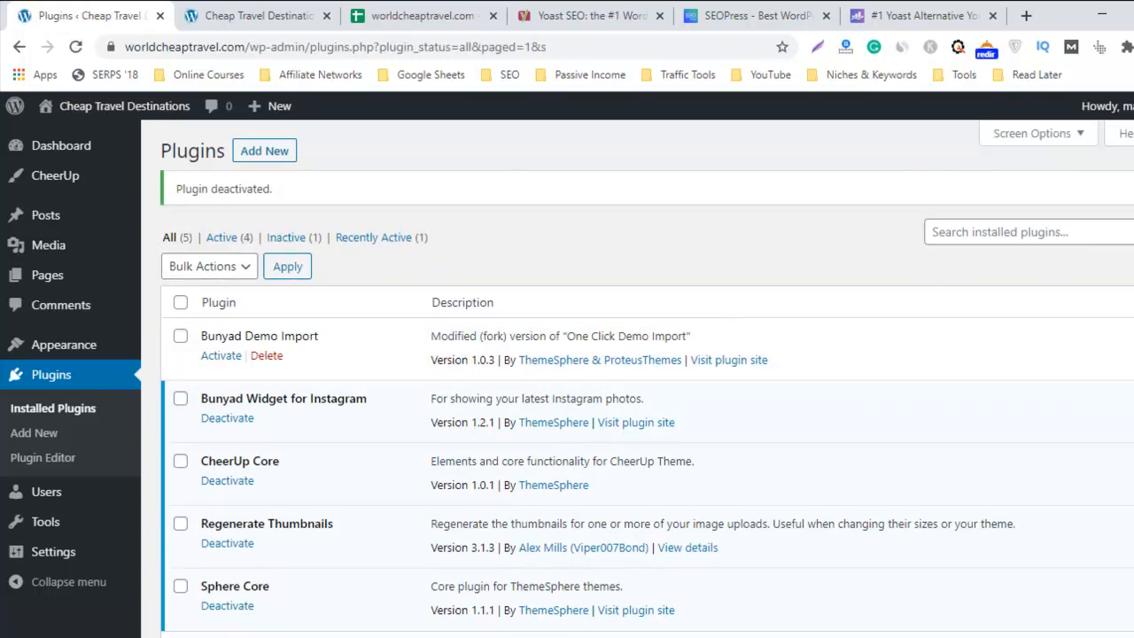
pyautogui.click(268, 355)
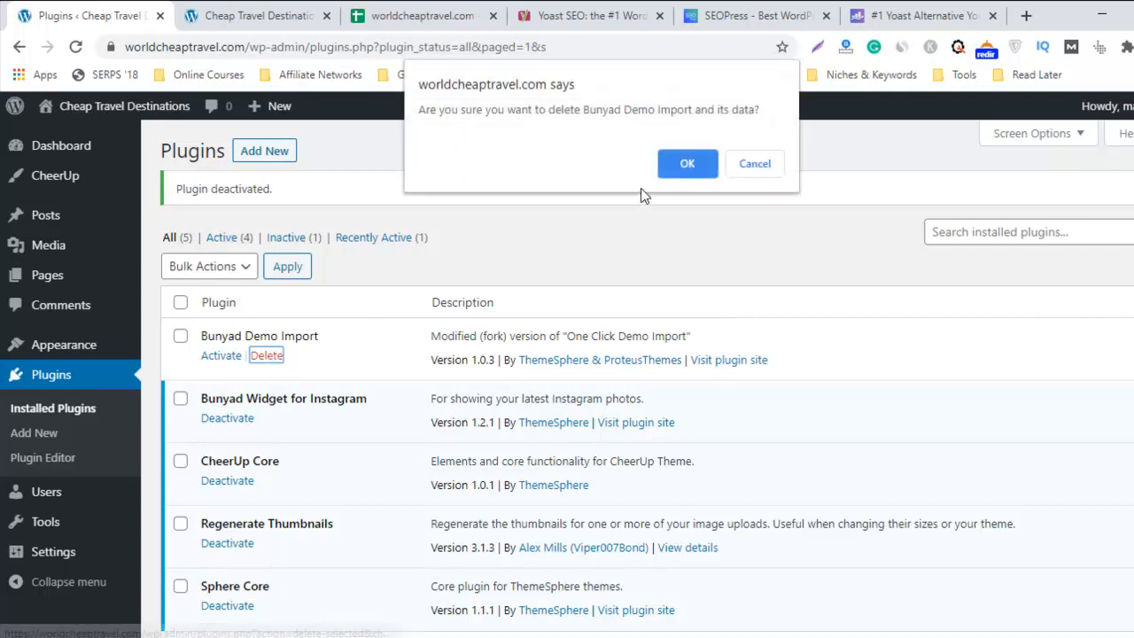
pyautogui.click(691, 164)
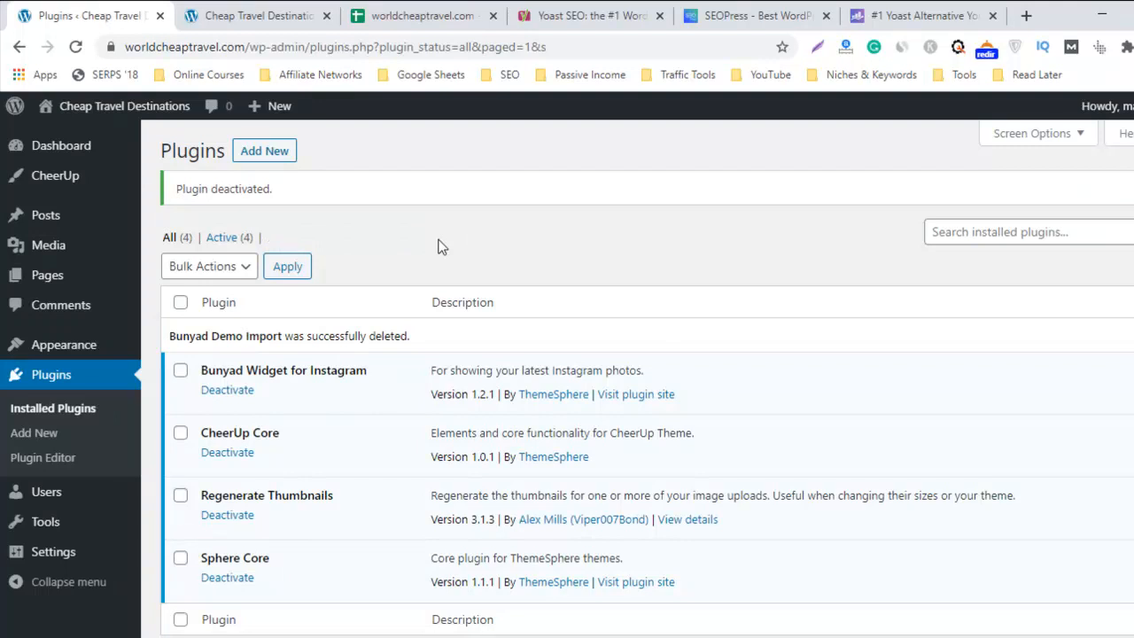
# Open the page for adding plugins and search the plugin directory for "rank math"
pyautogui.scroll(-3, 638, 381)
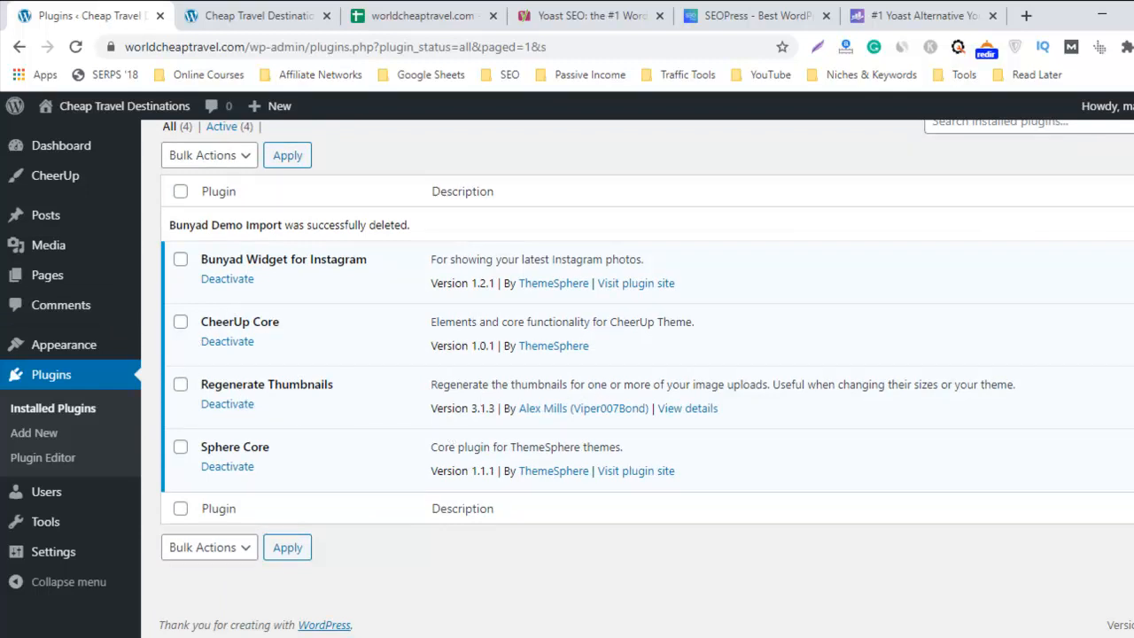
pyautogui.scroll(3, 638, 381)
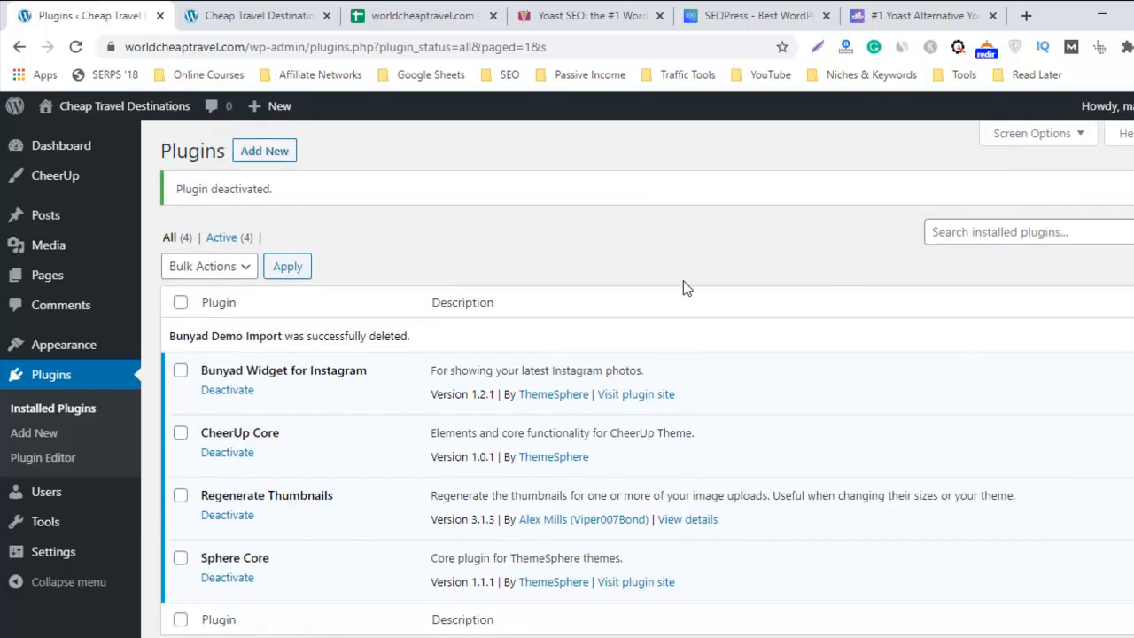
pyautogui.click(269, 156)
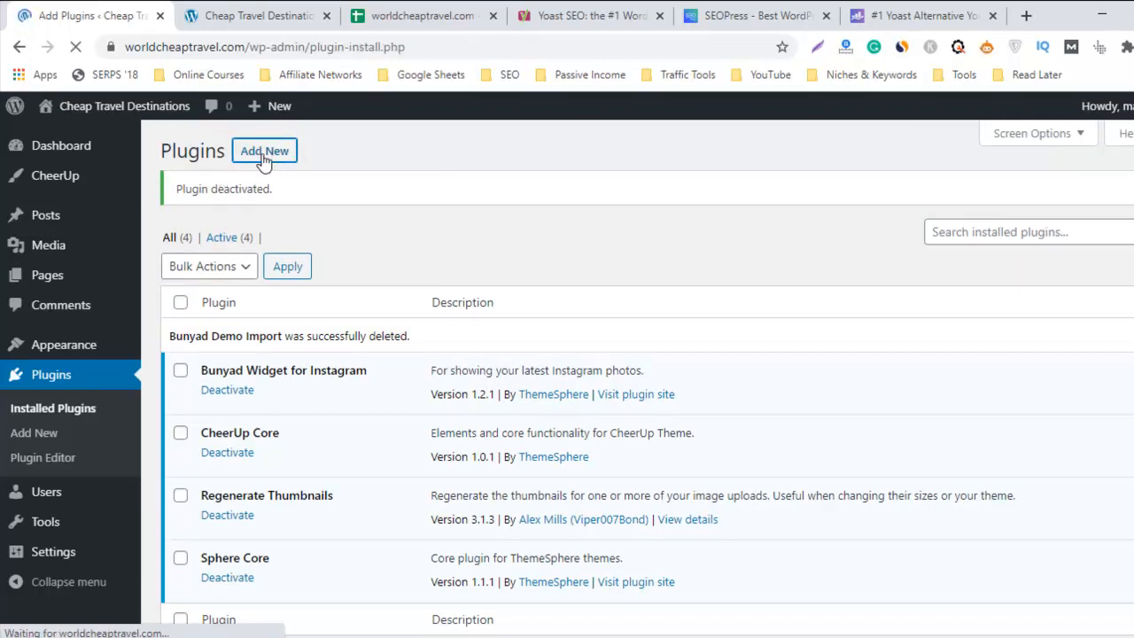
pyautogui.click(1024, 207)
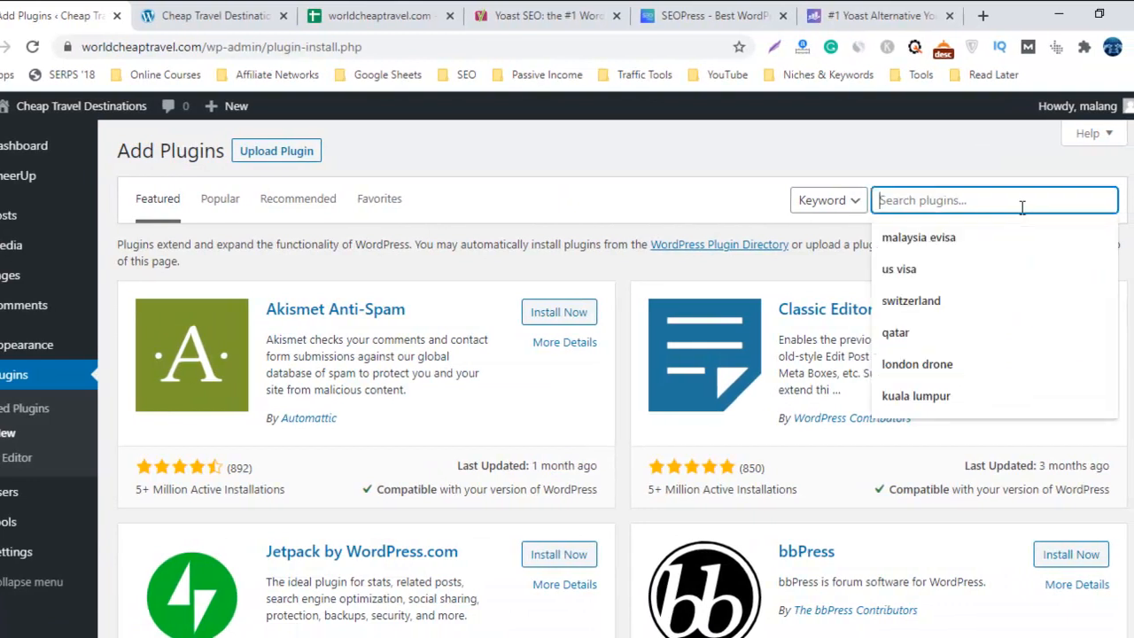
pyautogui.write('ra')
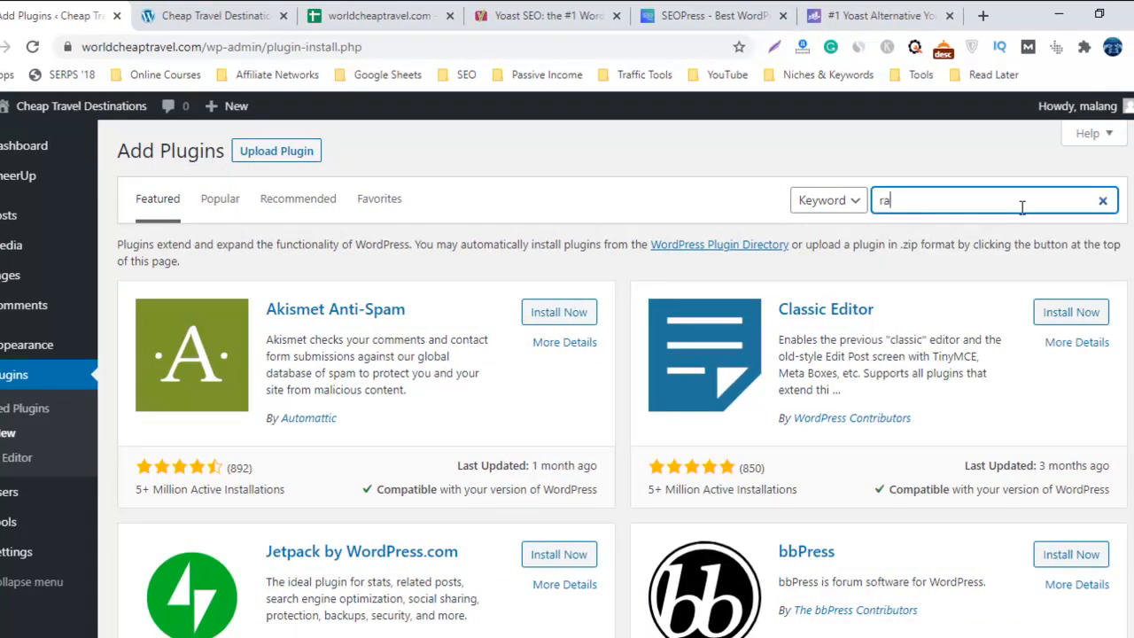
pyautogui.write('nk')
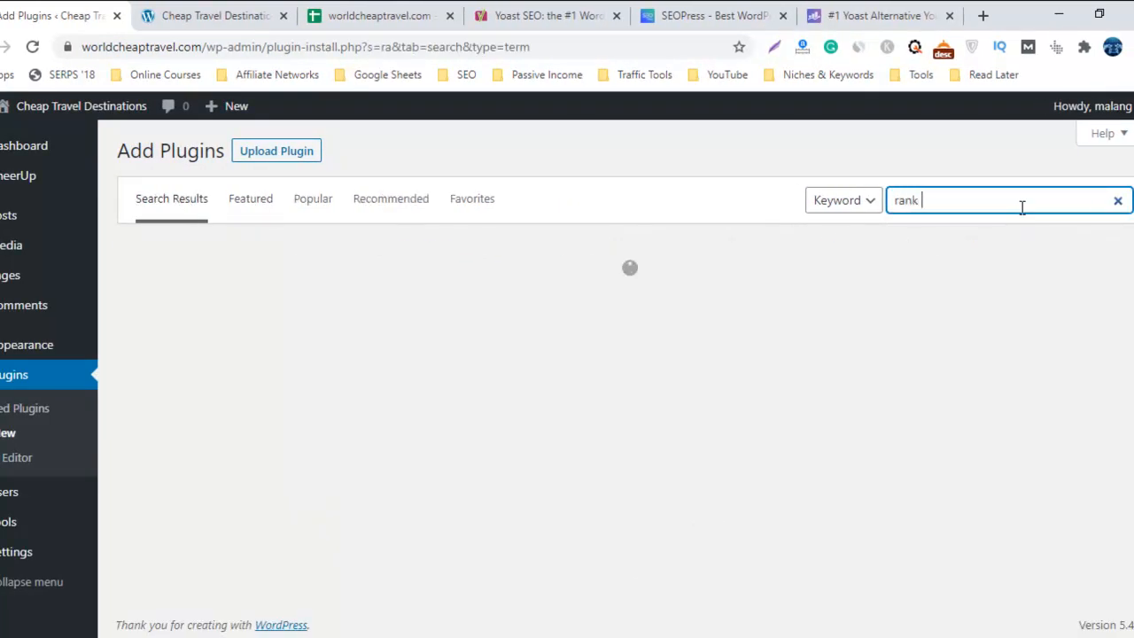
pyautogui.write(' mat')
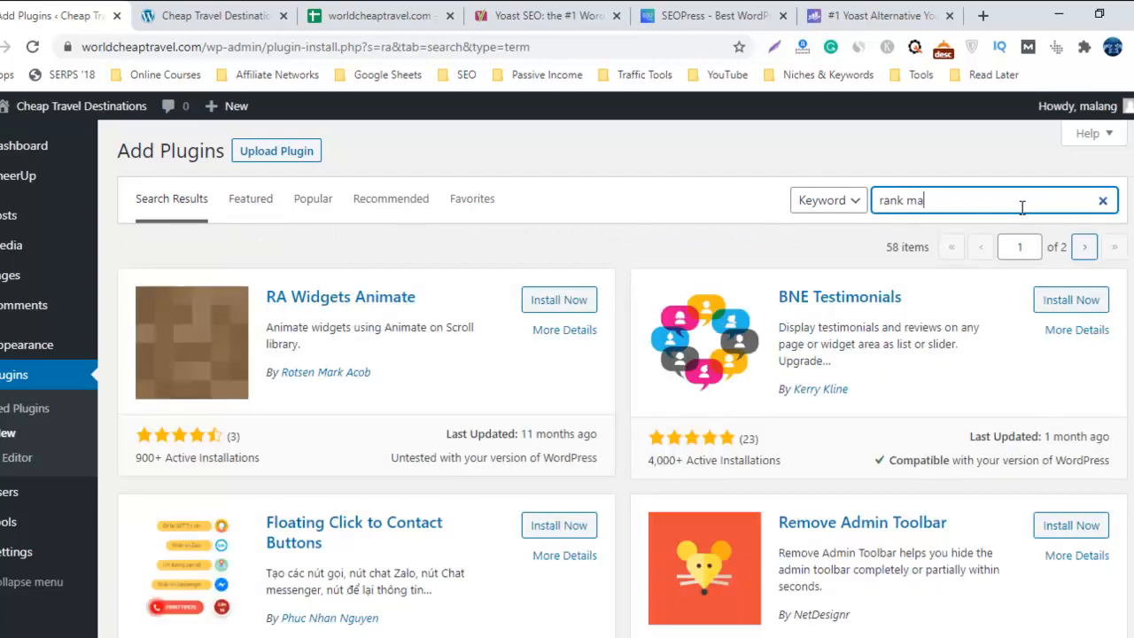
pyautogui.write('h')
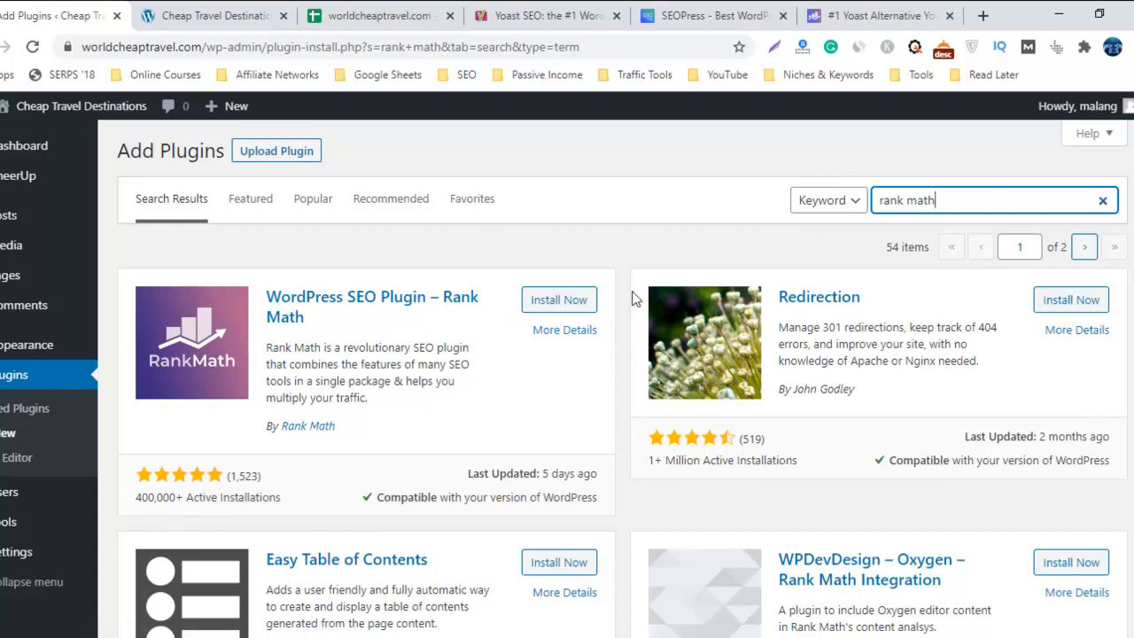
# Install and activate the WordPress SEO Plugin – Rank Math, and skip connecting a free Rank Math account
pyautogui.click(558, 301)
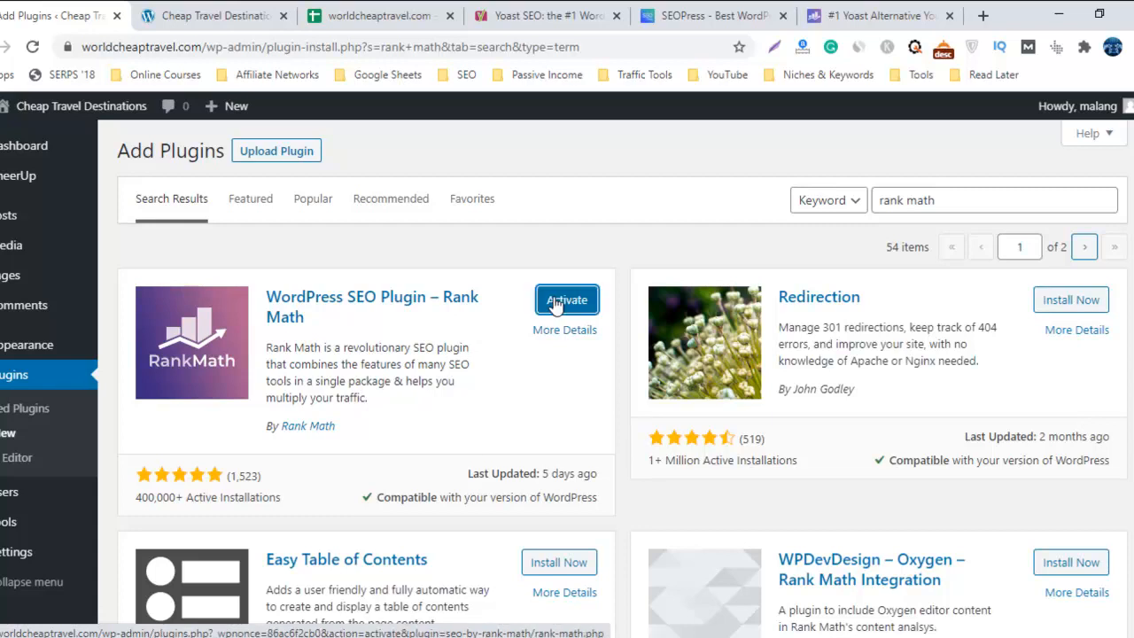
pyautogui.click(574, 305)
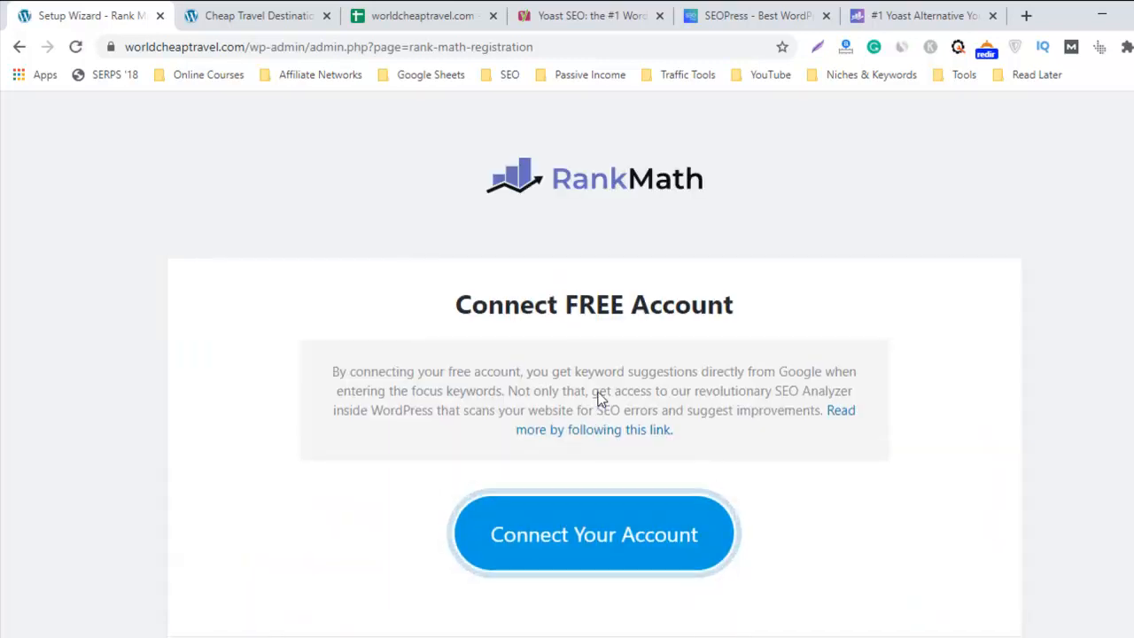
pyautogui.scroll(-1, 675, 509)
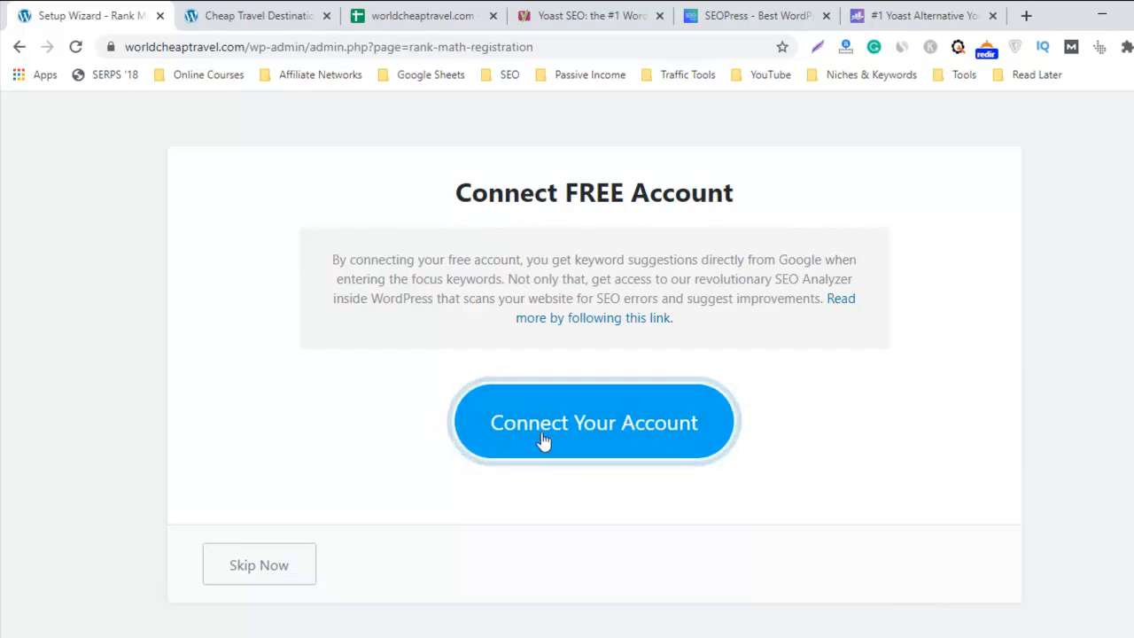
pyautogui.click(653, 441)
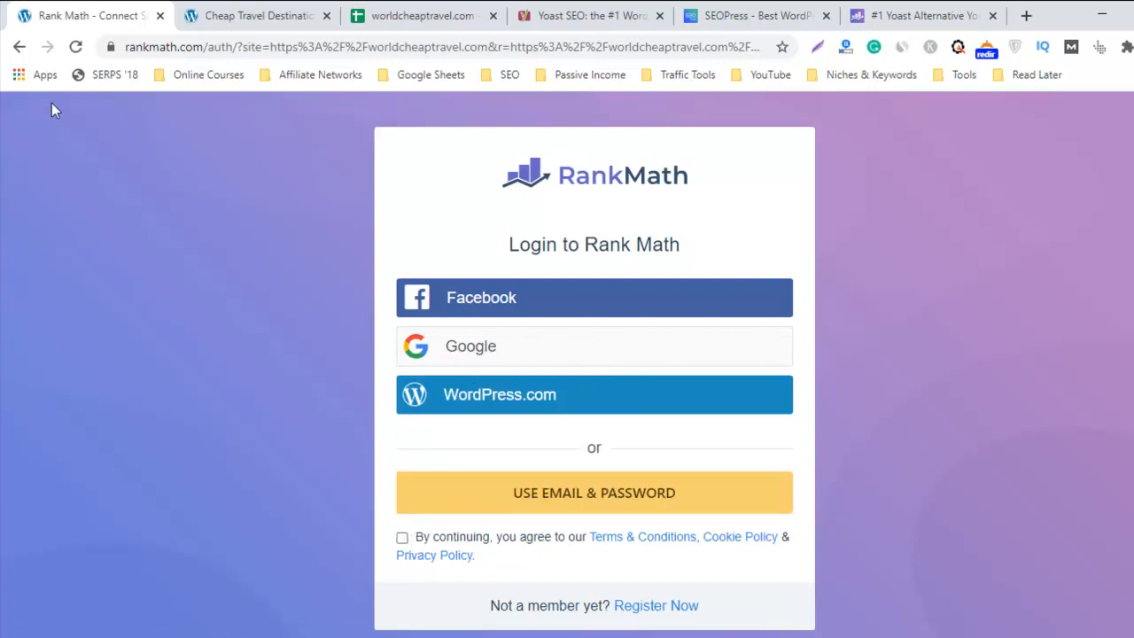
pyautogui.click(18, 47)
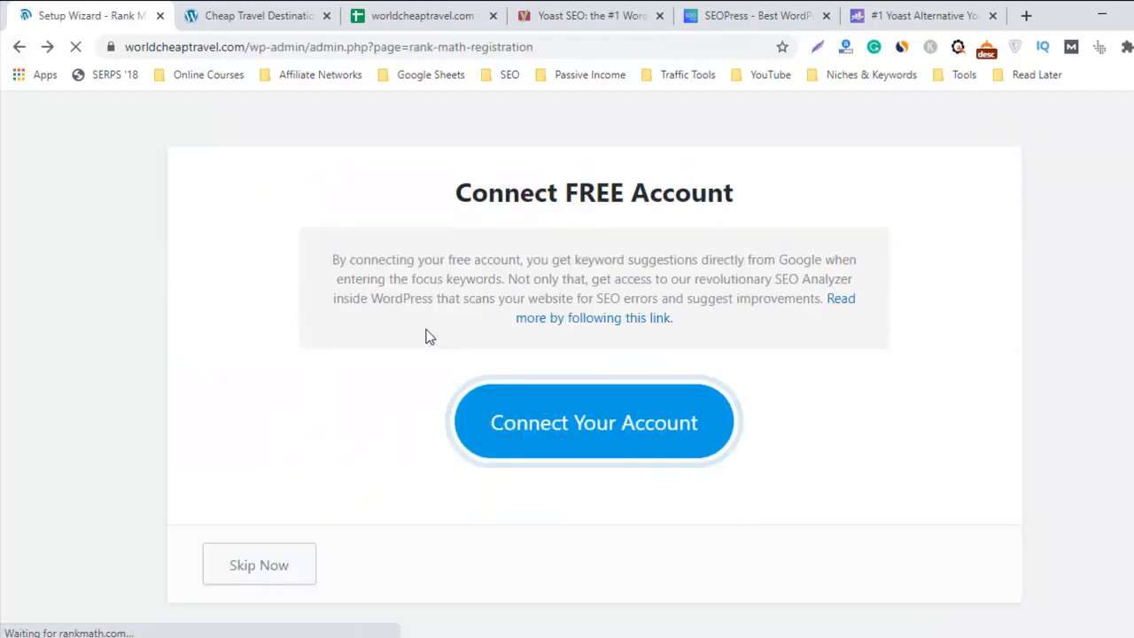
pyautogui.click(274, 567)
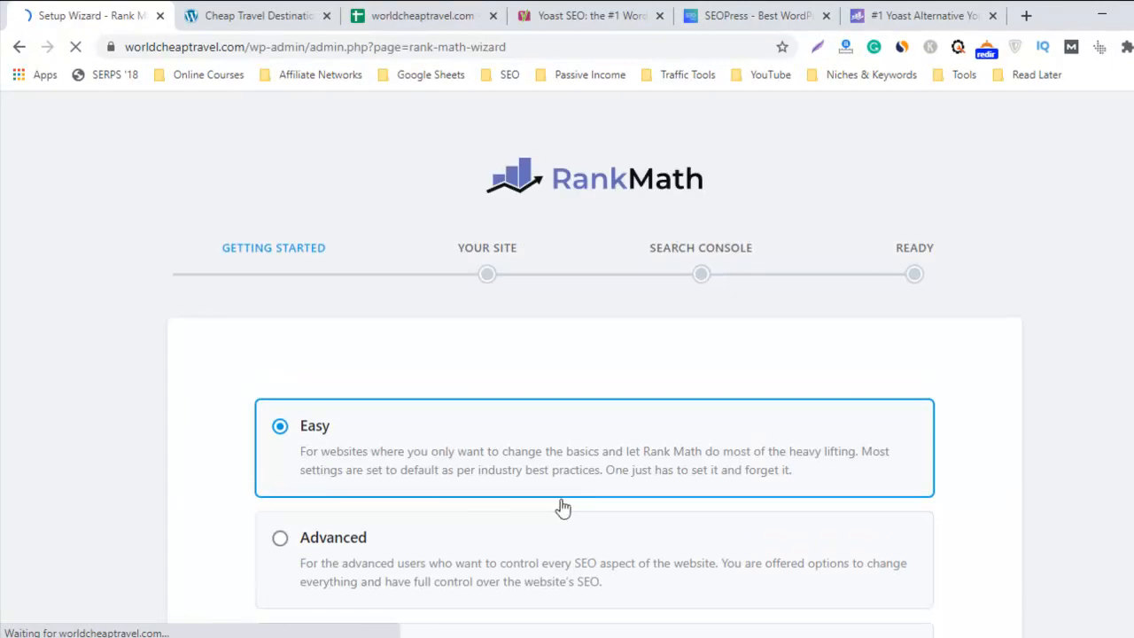
# Choose the Advanced mode in the Rank Math setup wizard, and return to the dashboard without starting the wizard
pyautogui.scroll(-2, 594, 366)
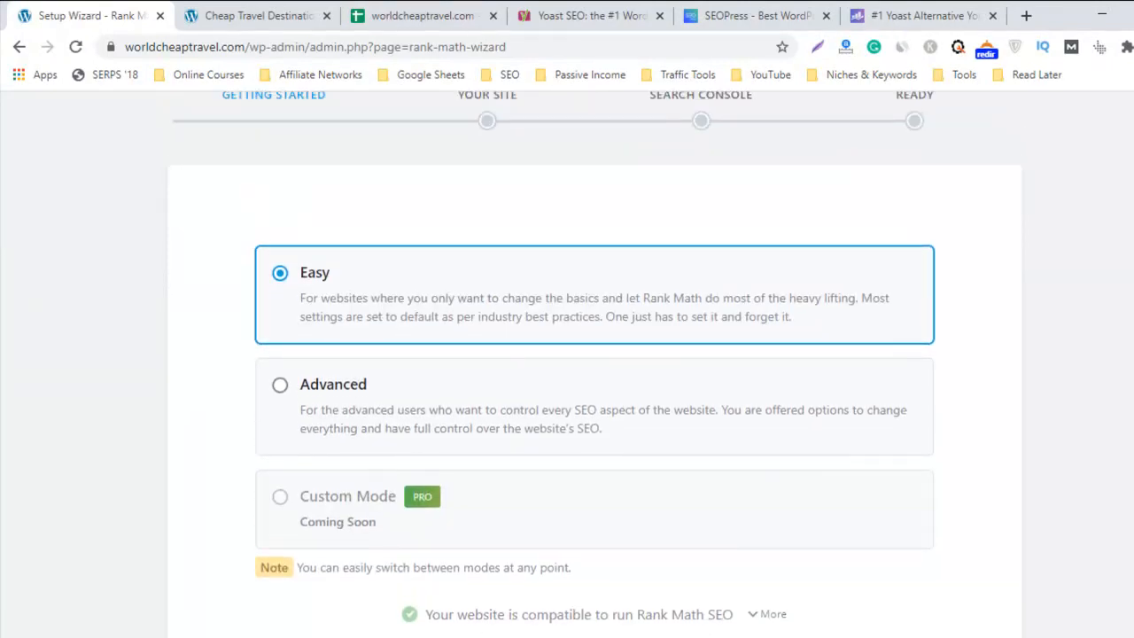
pyautogui.scroll(1, 496, 355)
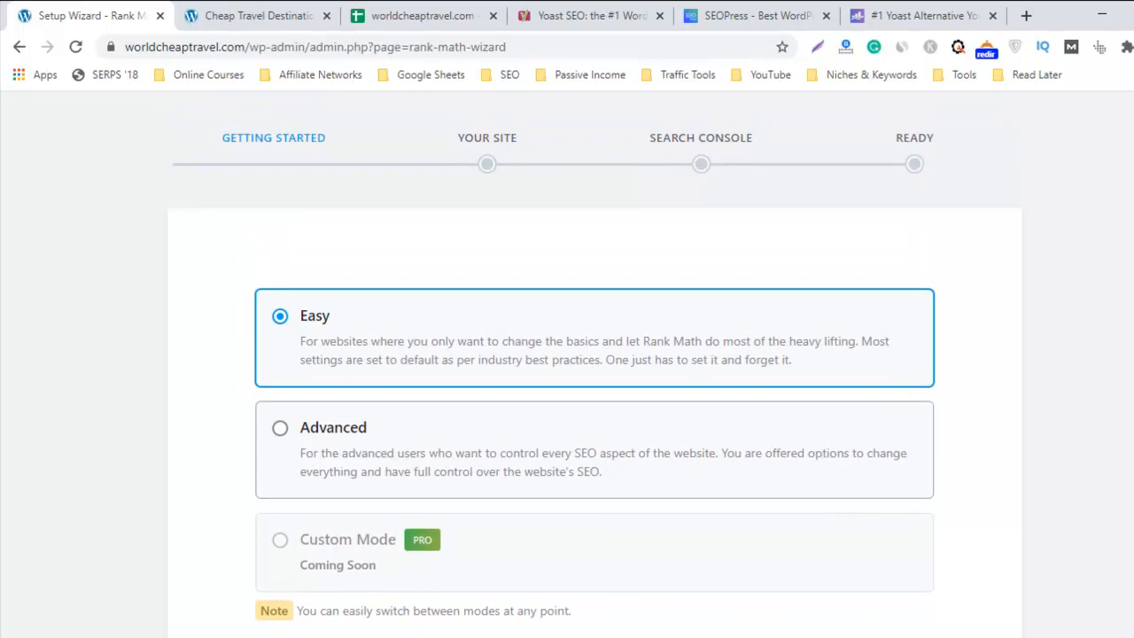
pyautogui.scroll(1, 593, 399)
pyautogui.scroll(-2, 593, 366)
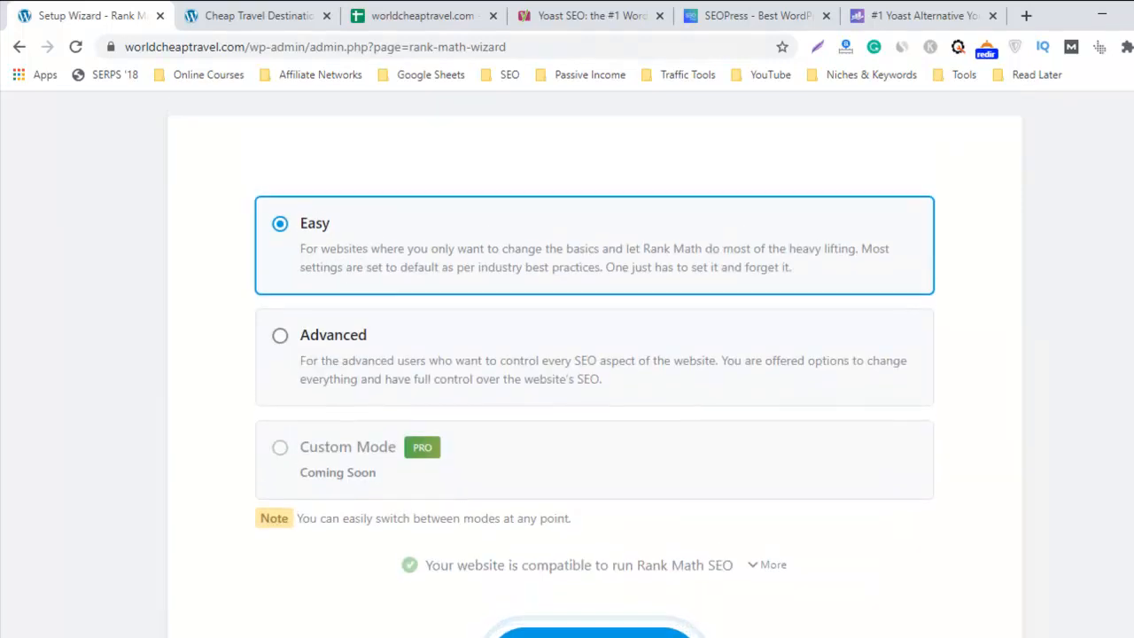
pyautogui.scroll(-1, 594, 365)
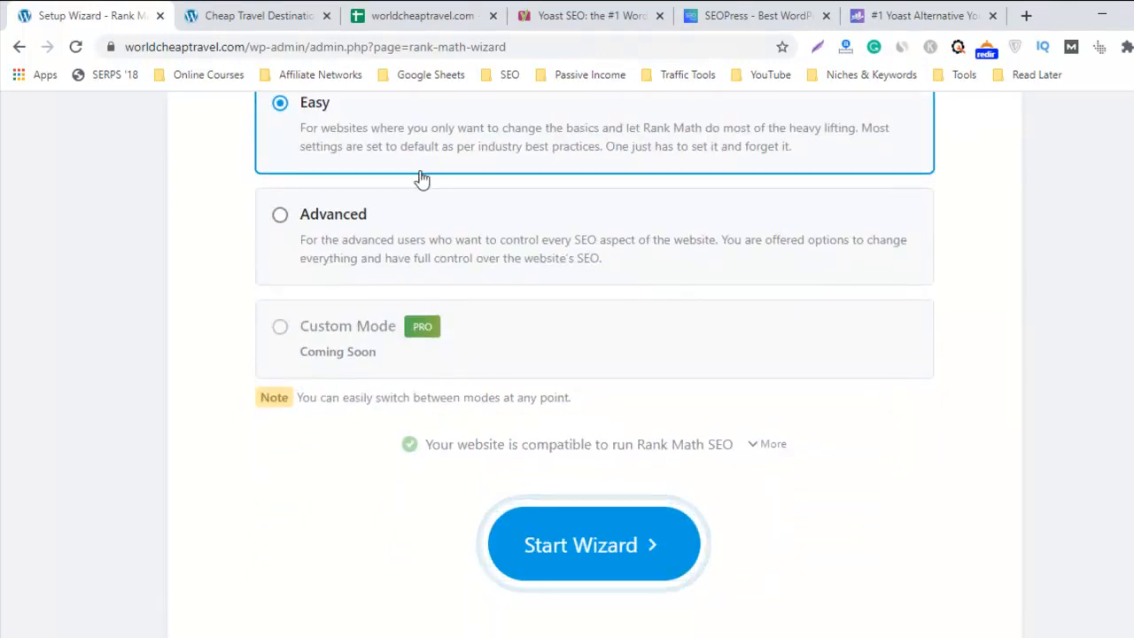
pyautogui.click(342, 215)
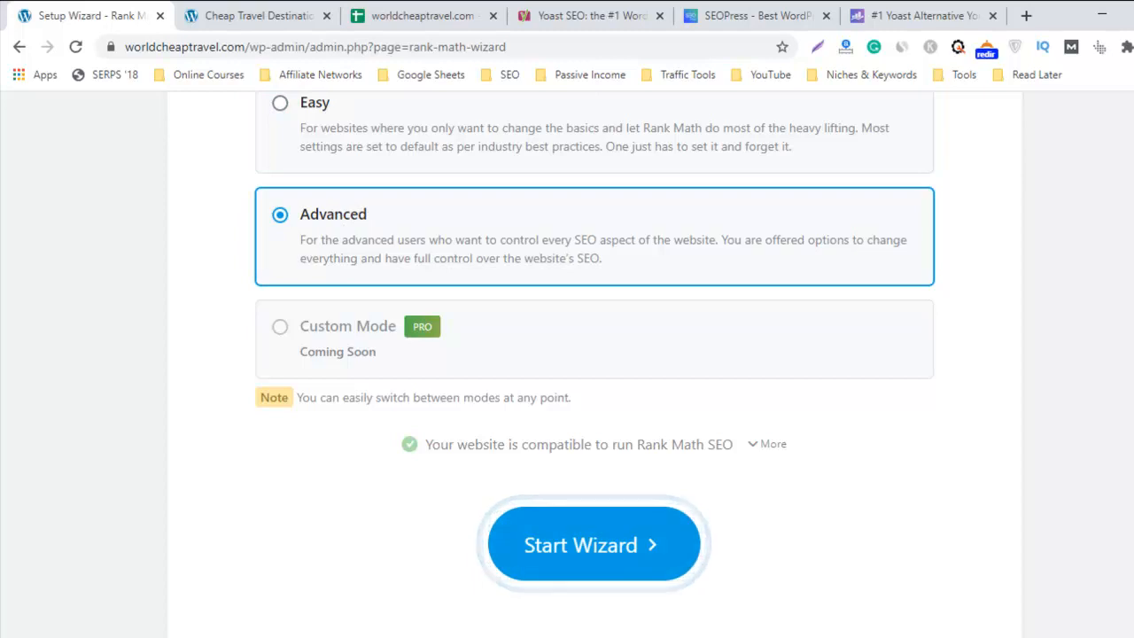
pyautogui.scroll(-1, 593, 366)
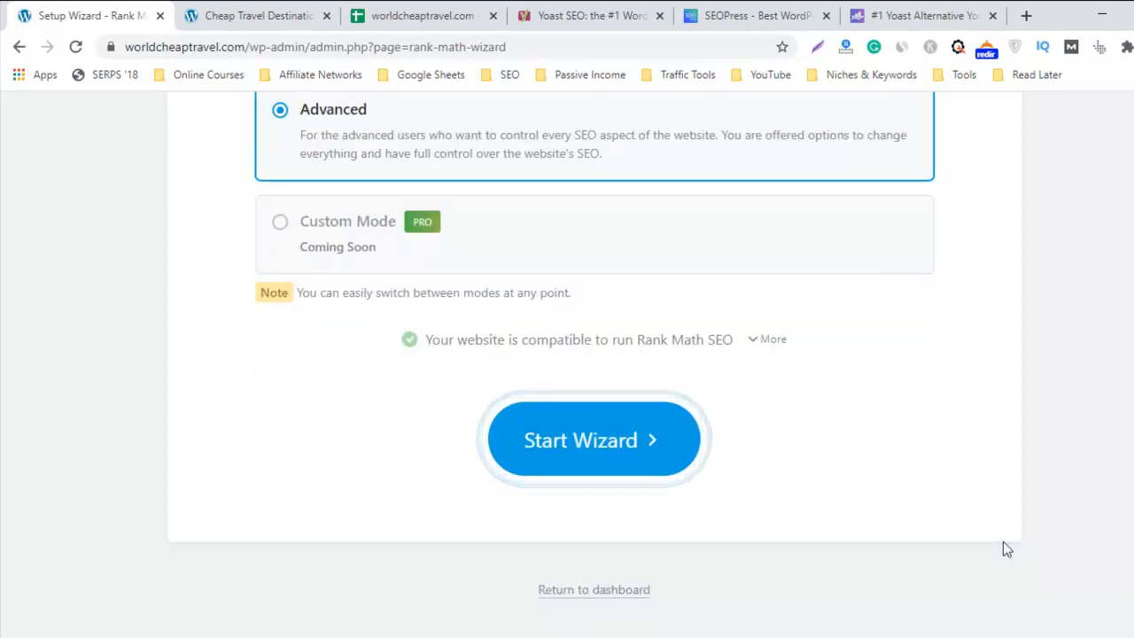
pyautogui.click(601, 603)
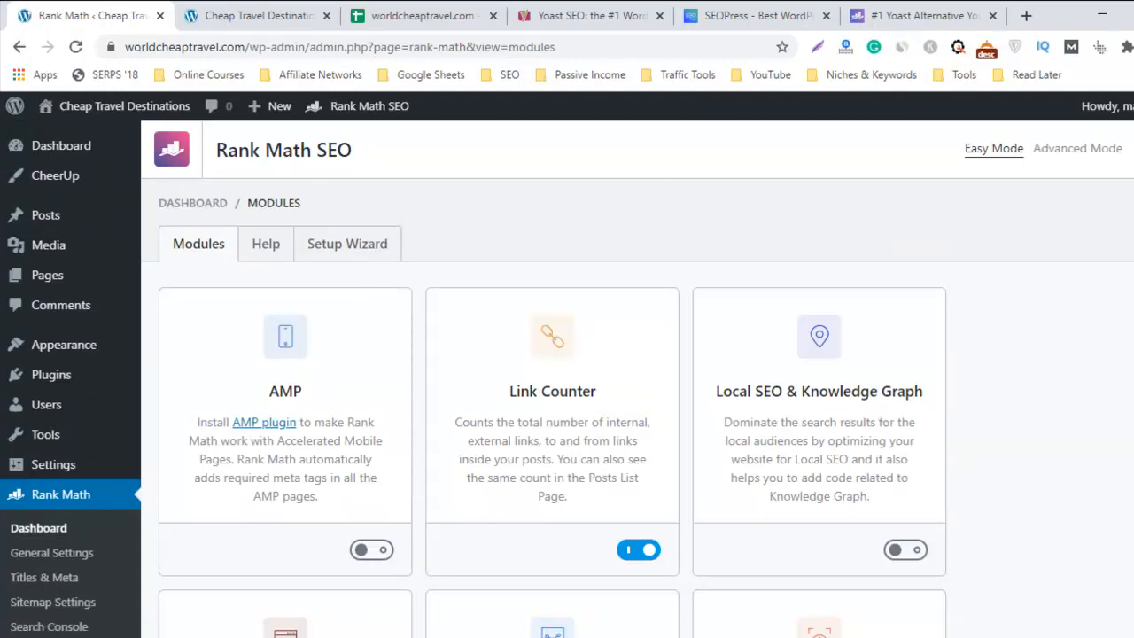
# Examine the available Rank Math modules, from AMP and Link Counter down to Sitemap and WooCommerce
pyautogui.scroll(-2, 567, 379)
pyautogui.scroll(2, 567, 378)
pyautogui.scroll(-15, 552, 378)
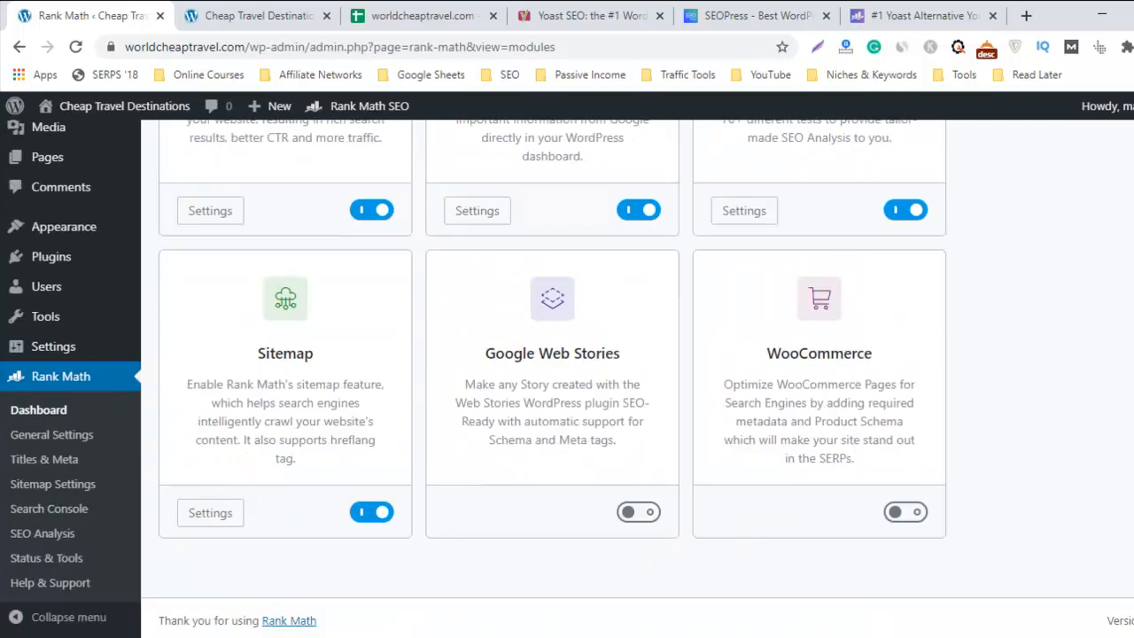
pyautogui.scroll(5, 552, 378)
pyautogui.scroll(3, 552, 378)
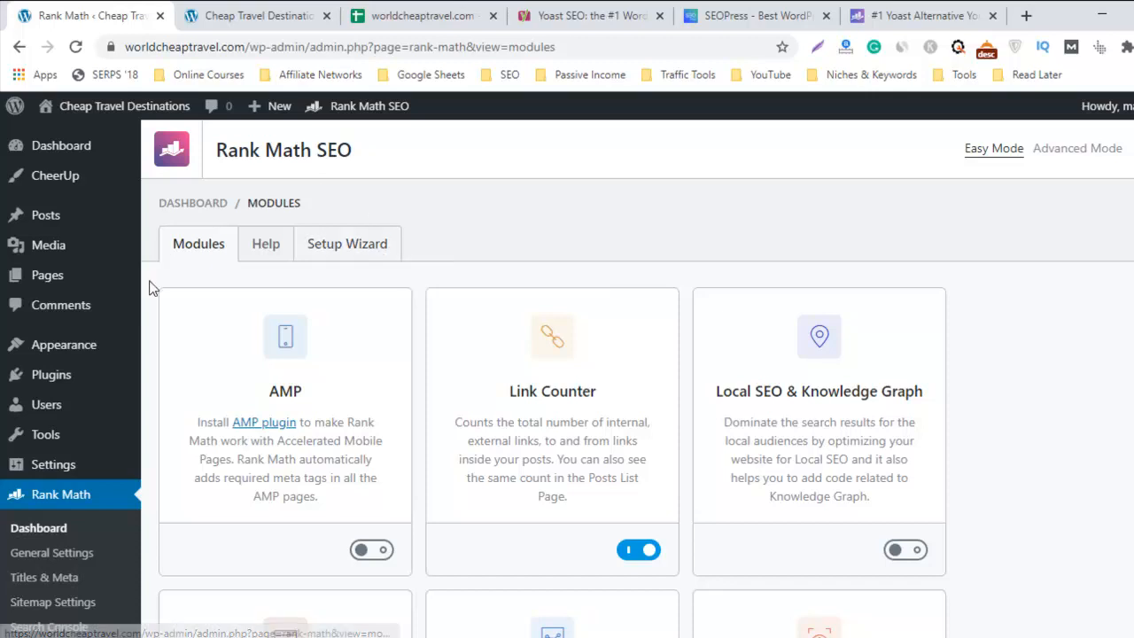
pyautogui.scroll(-2, 567, 379)
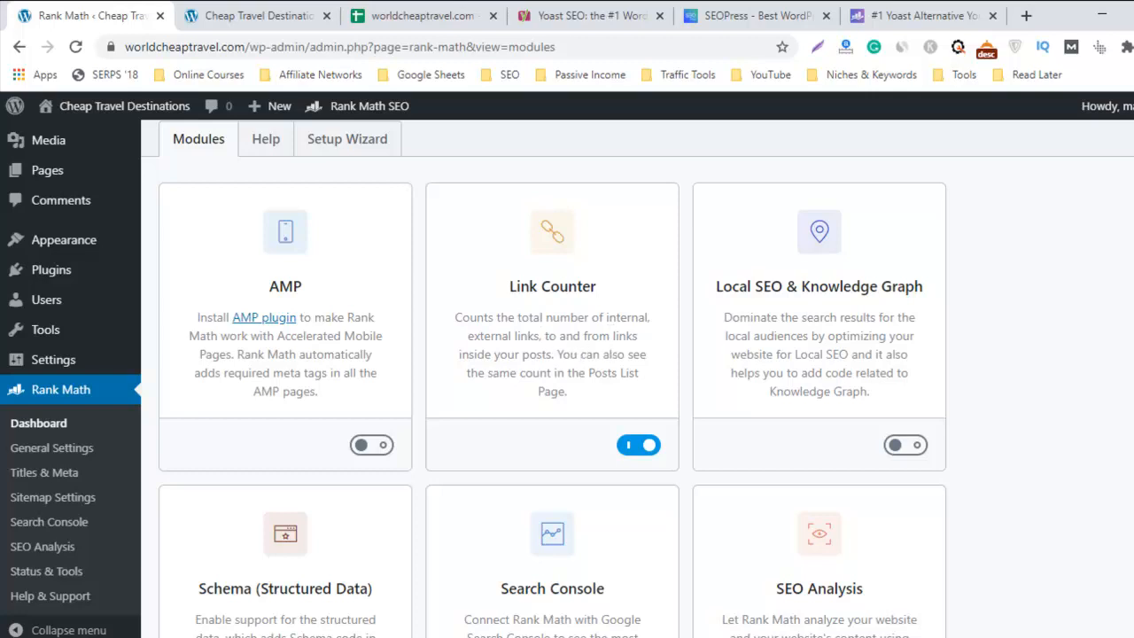
pyautogui.scroll(-1, 529, 323)
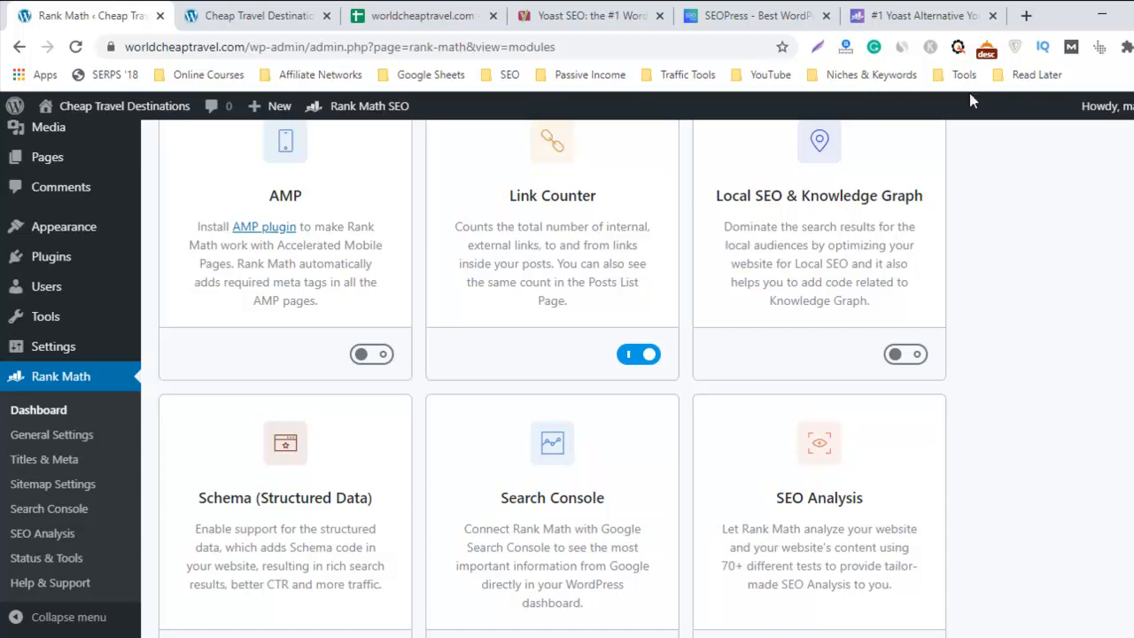
# Search Google for "pizza near me" in a new browser tab and look through the local listings and organic results
pyautogui.click(1020, 20)
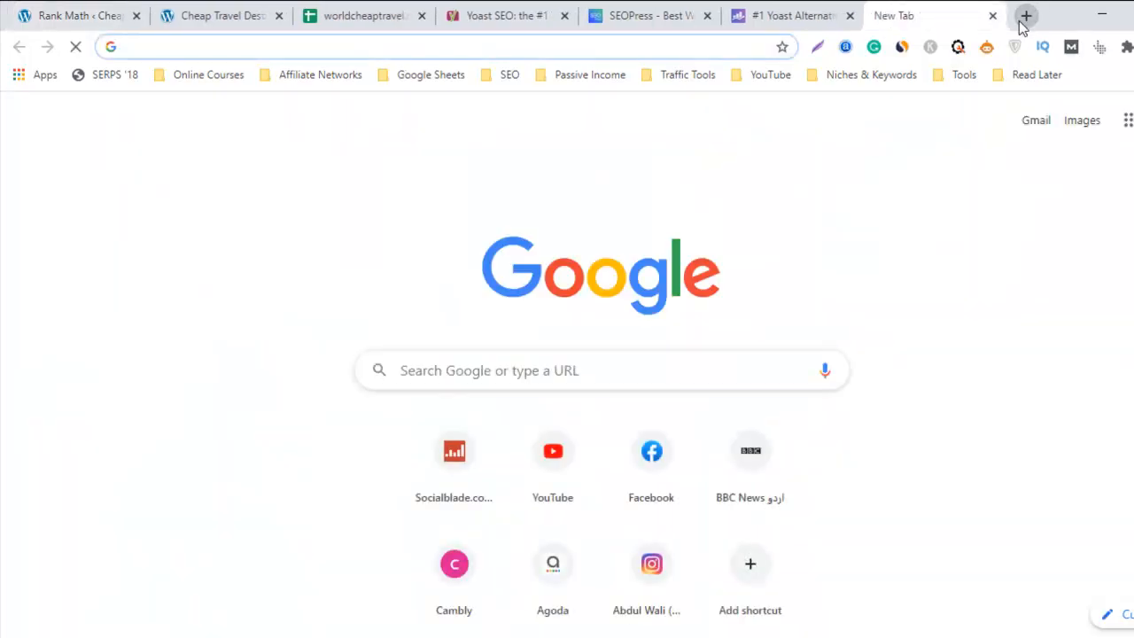
pyautogui.write('pizz')
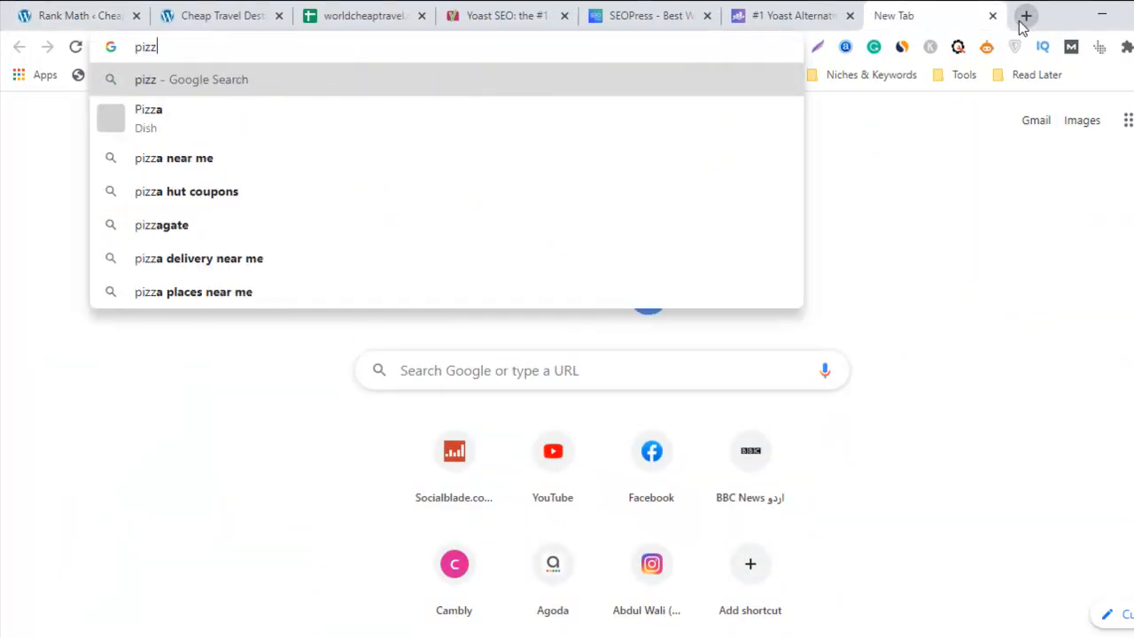
pyautogui.write('a near me')
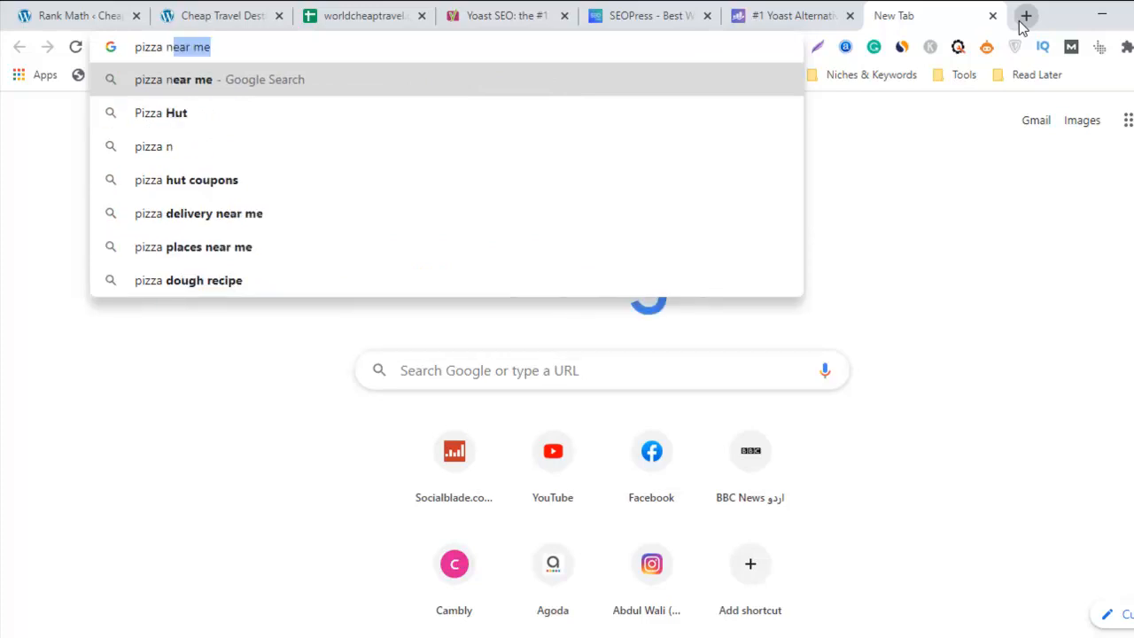
pyautogui.press('Return')
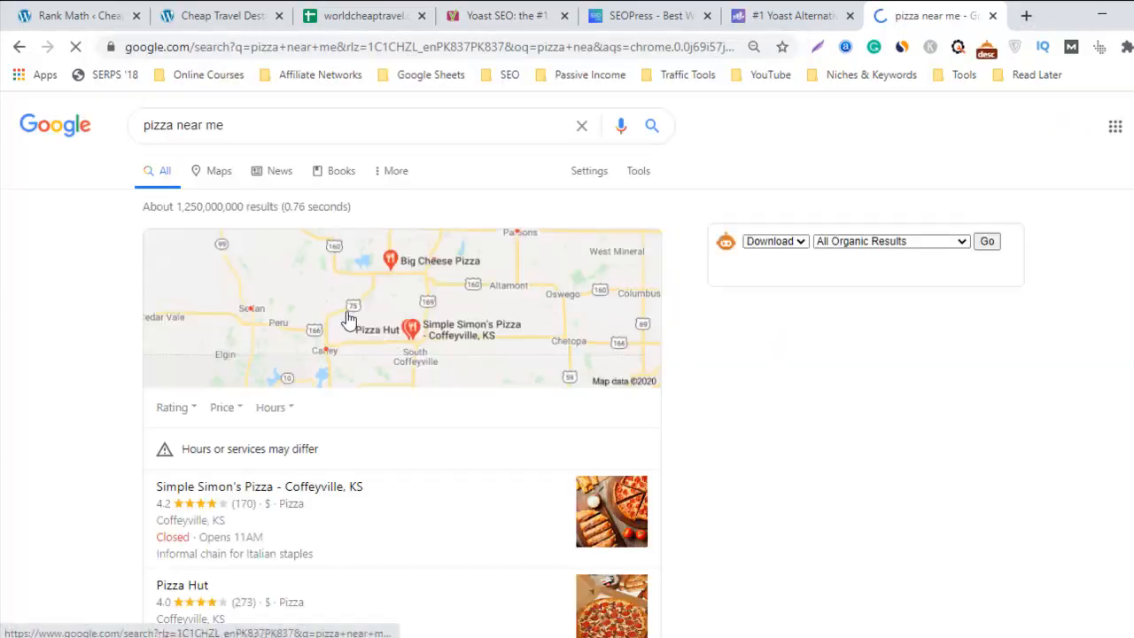
pyautogui.scroll(-3, 567, 355)
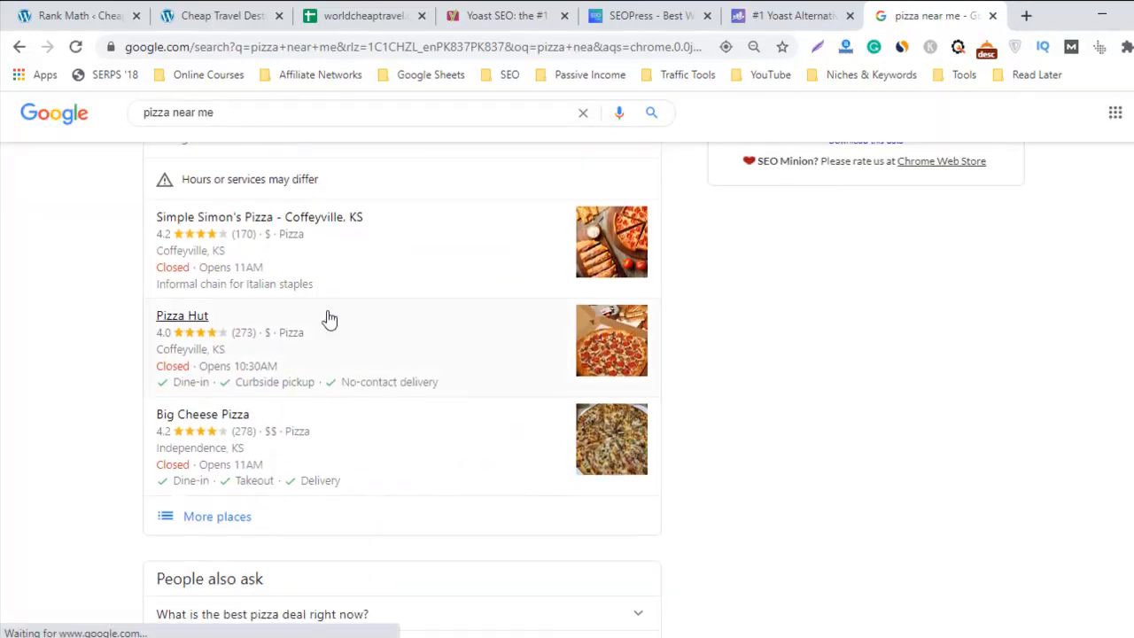
pyautogui.scroll(-6, 461, 173)
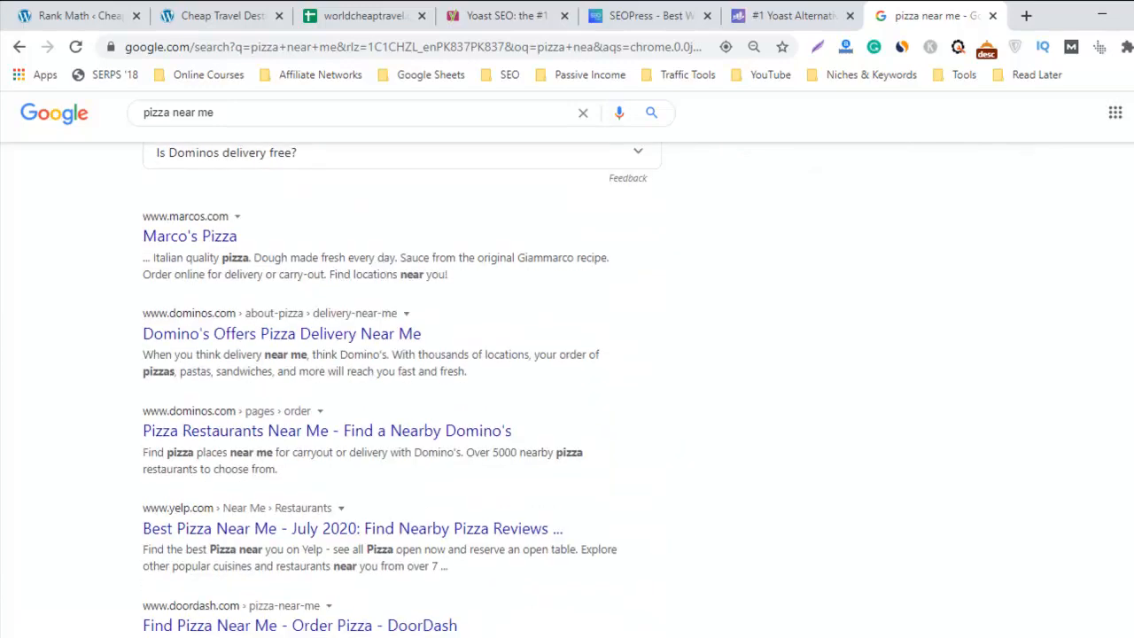
pyautogui.scroll(9, 460, 173)
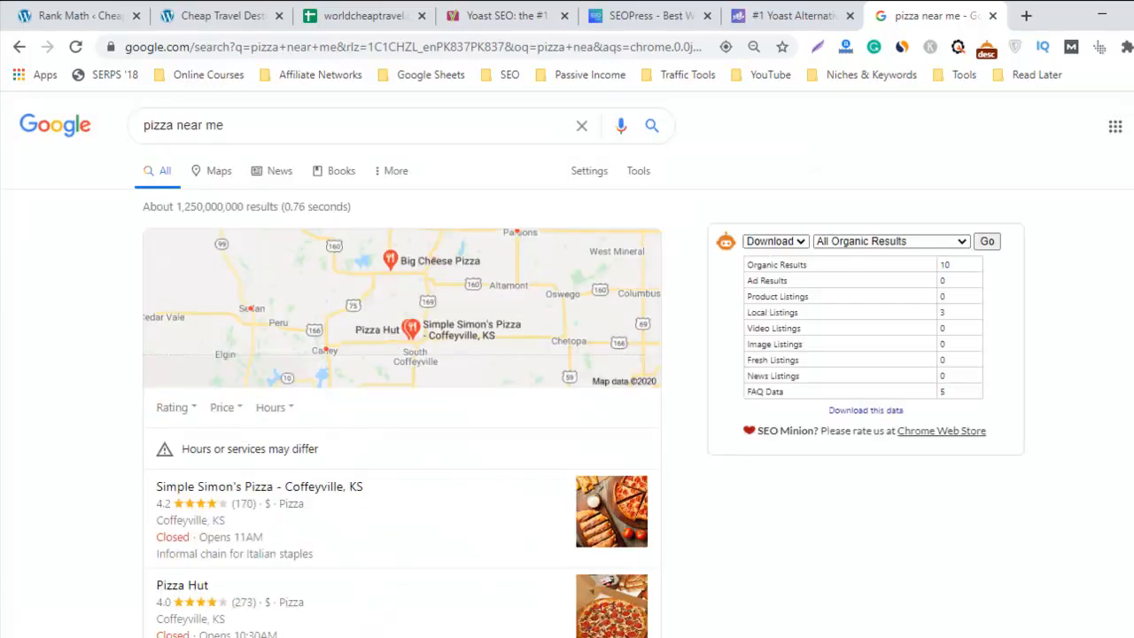
# Search Google for "aga khan hospital" and look through the organic results and the hospital's knowledge panel
pyautogui.tripleClick(424, 128)
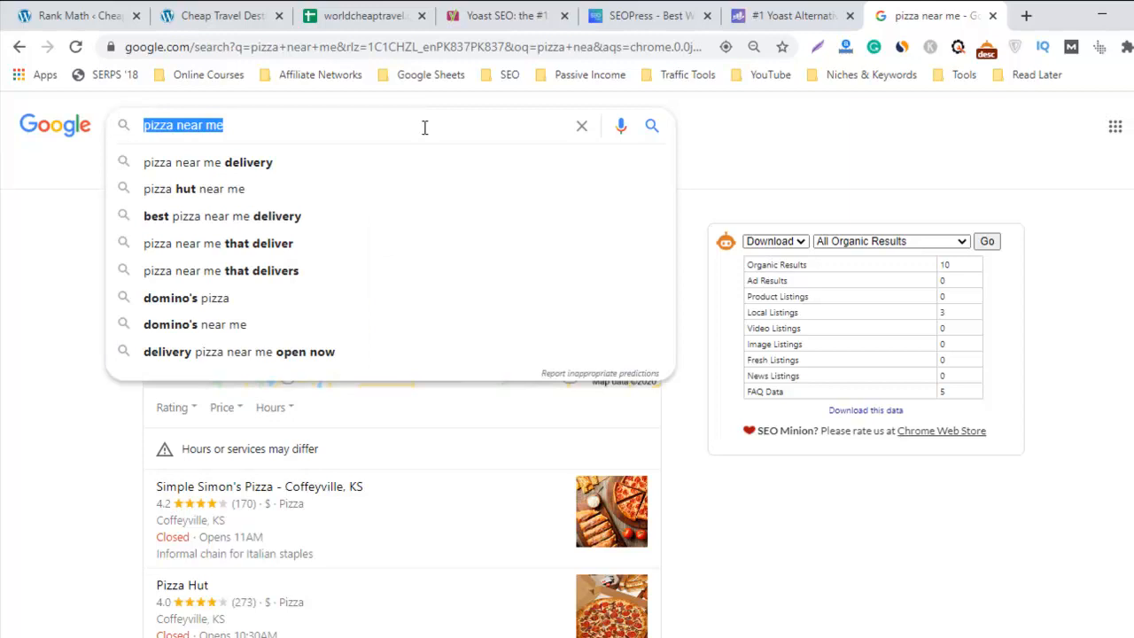
pyautogui.write('aga')
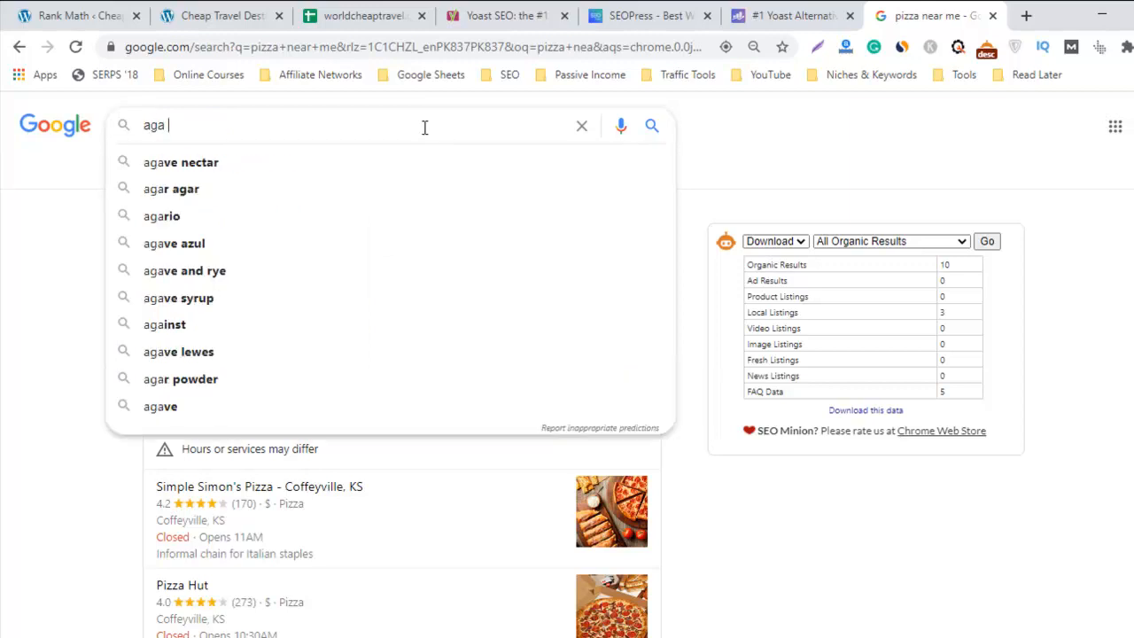
pyautogui.write(' j')
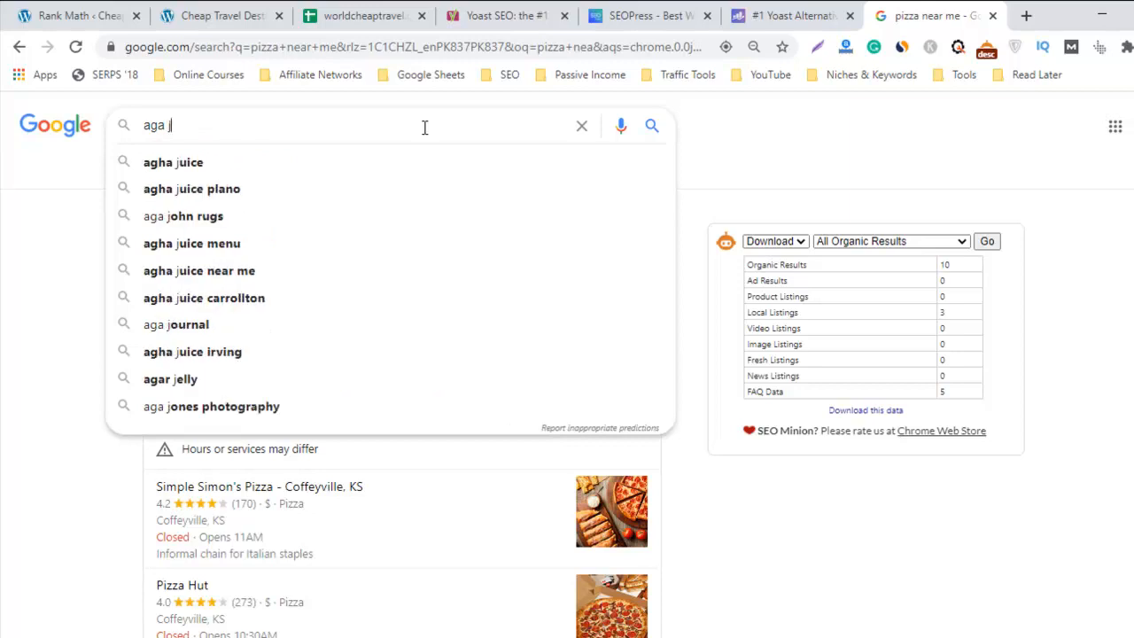
pyautogui.press('BackSpace')
pyautogui.write('kha')
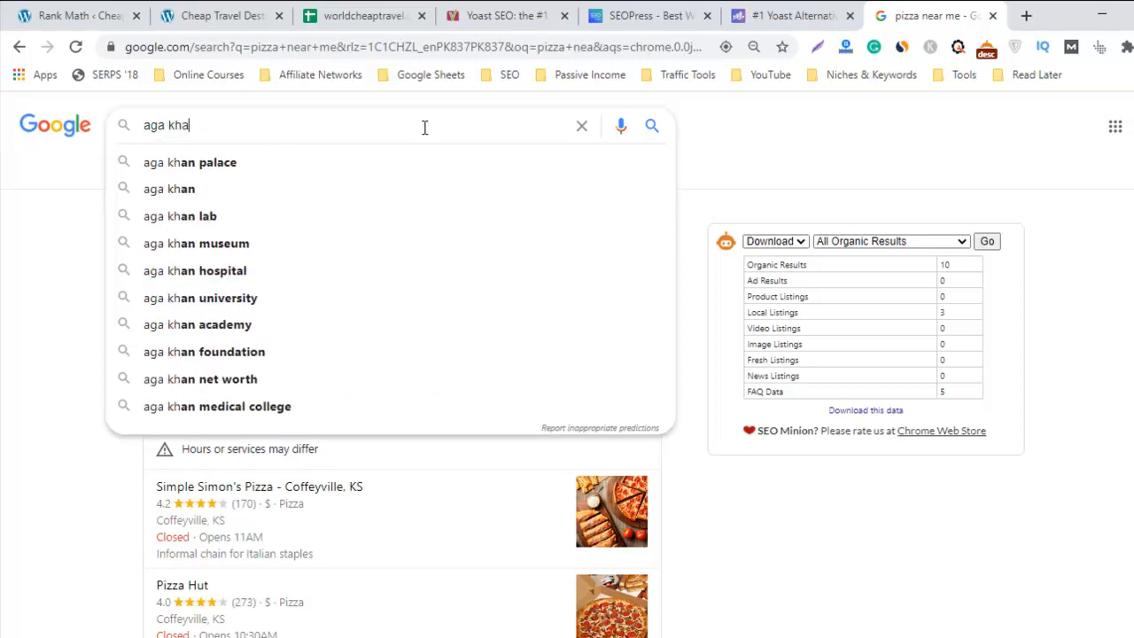
pyautogui.click(346, 268)
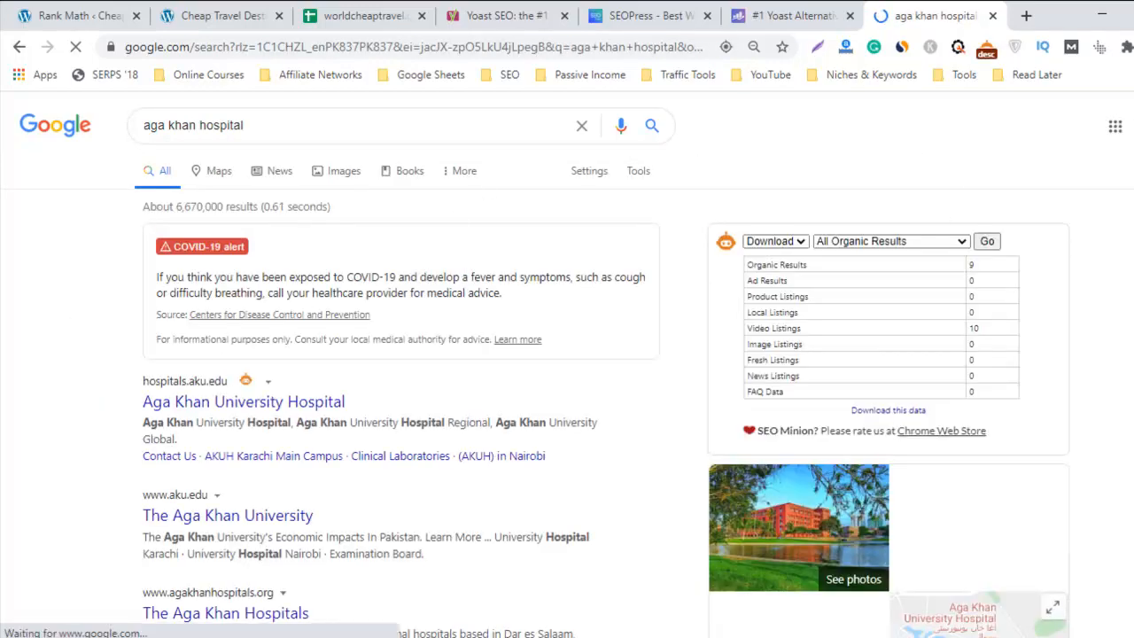
pyautogui.scroll(-5, 864, 445)
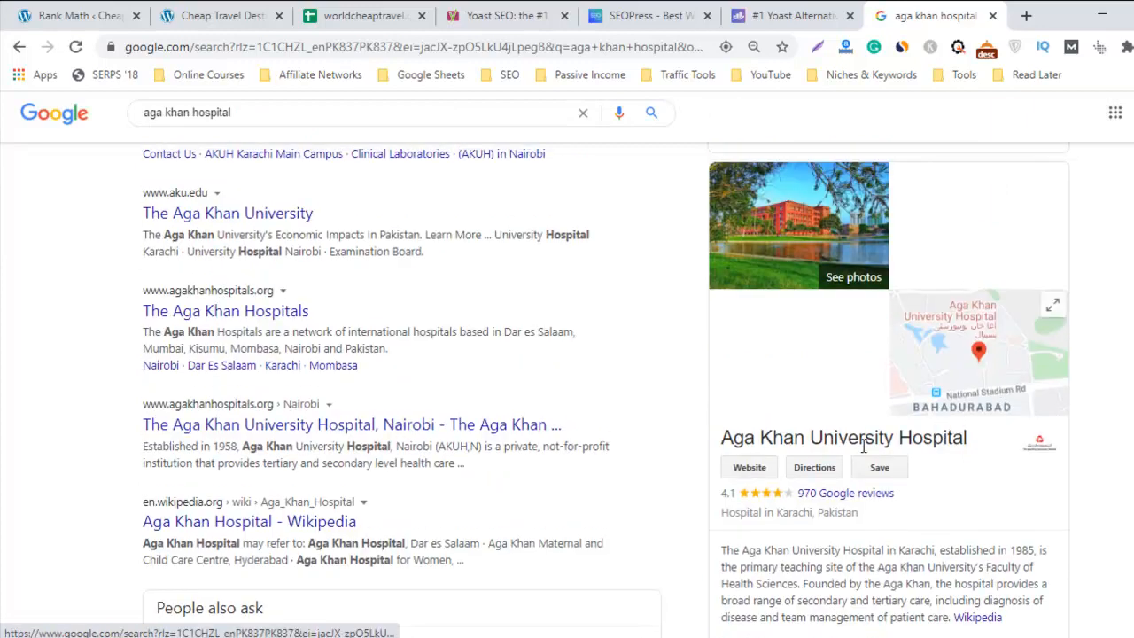
pyautogui.scroll(-3, 863, 445)
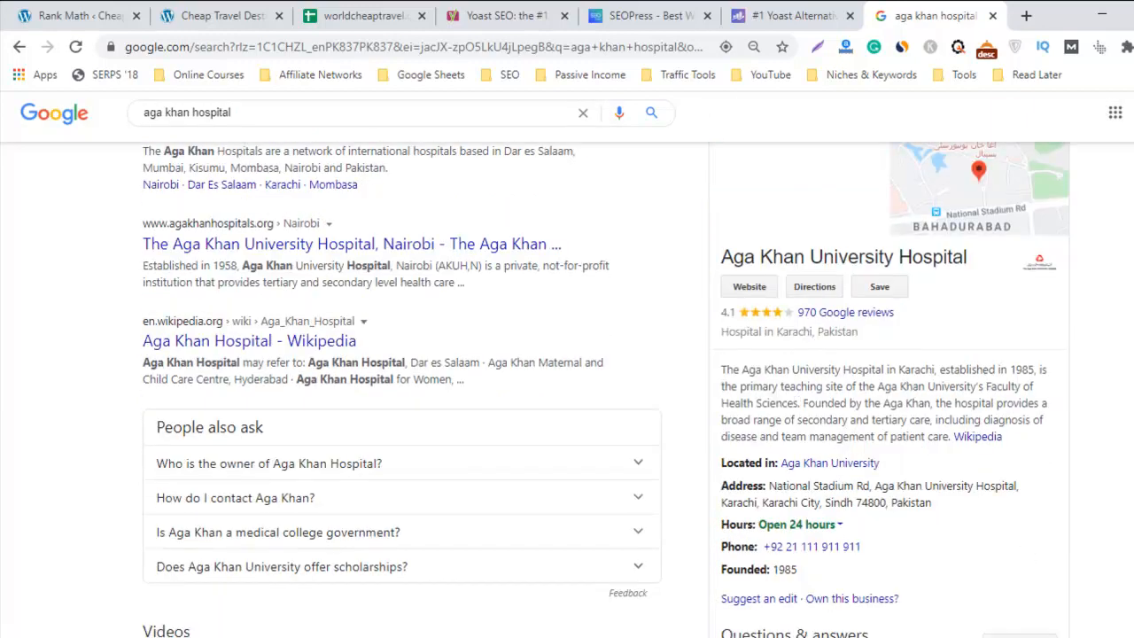
pyautogui.scroll(-3, 606, 390)
pyautogui.scroll(6, 605, 390)
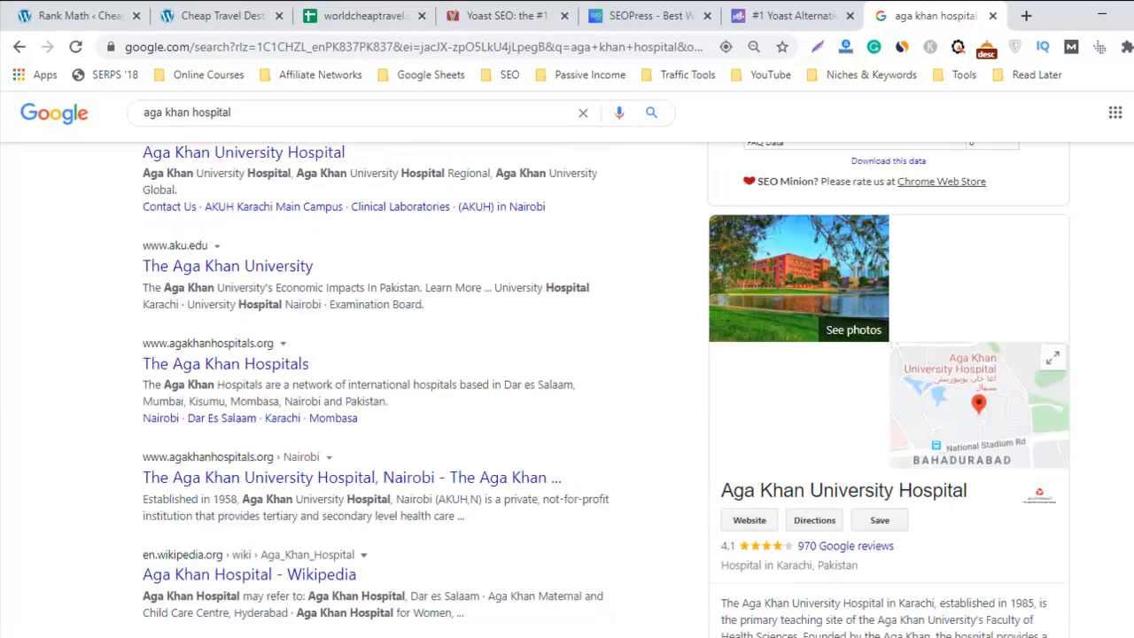
pyautogui.scroll(2, 1104, 134)
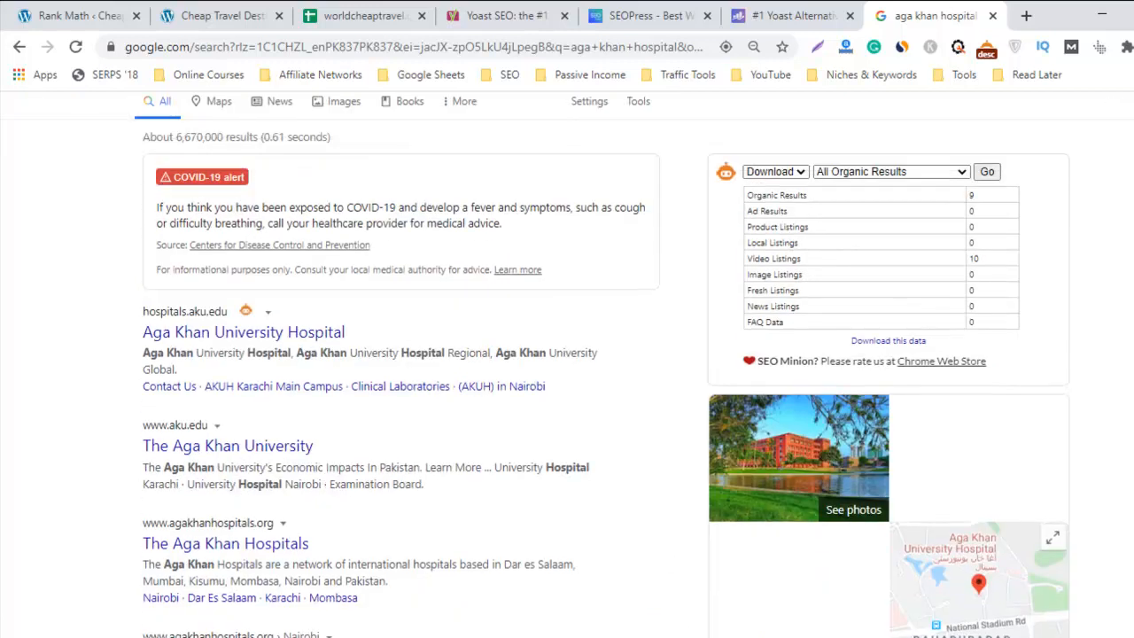
pyautogui.scroll(2, 908, 161)
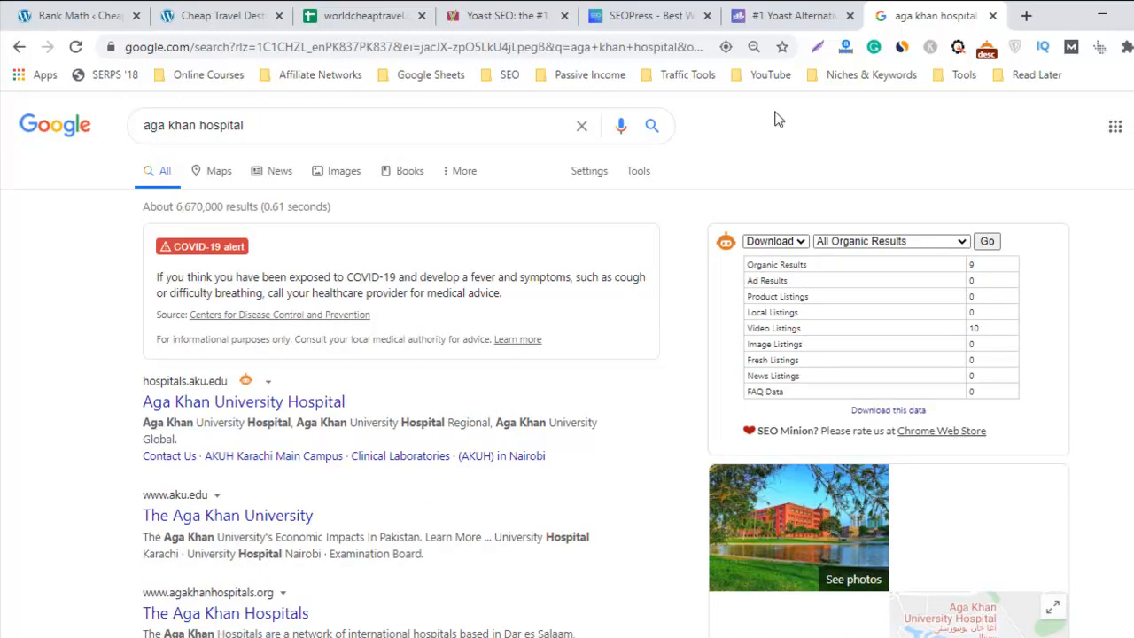
# Return to the Rank Math modules page and review the Local SEO & Knowledge Graph module
pyautogui.click(743, 11)
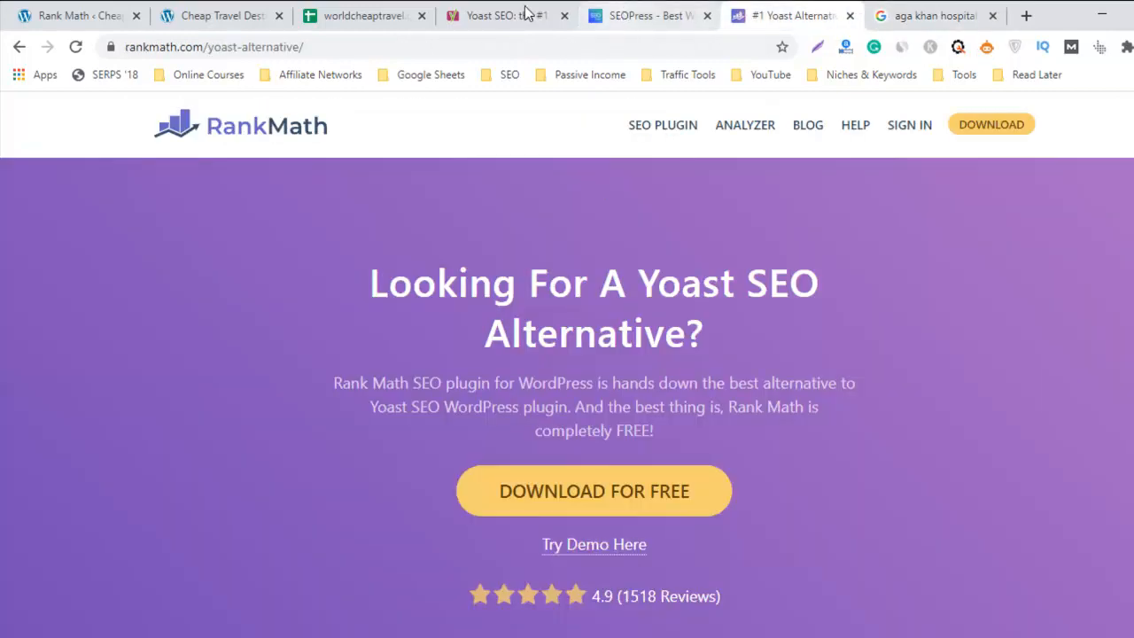
pyautogui.click(218, 11)
pyautogui.click(41, 12)
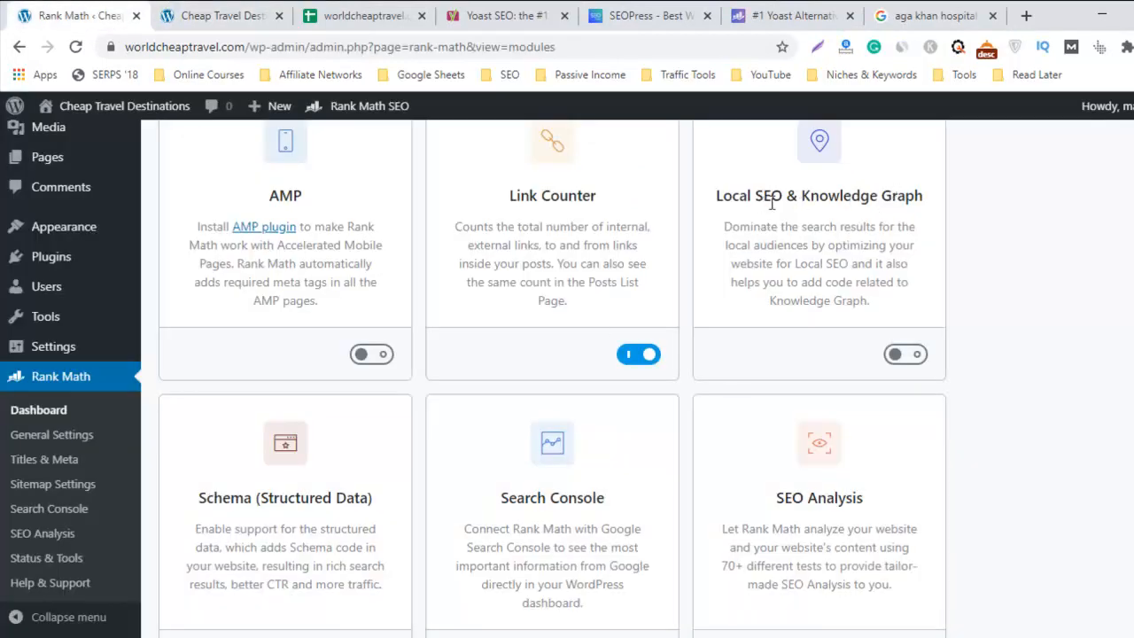
pyautogui.scroll(2, 772, 203)
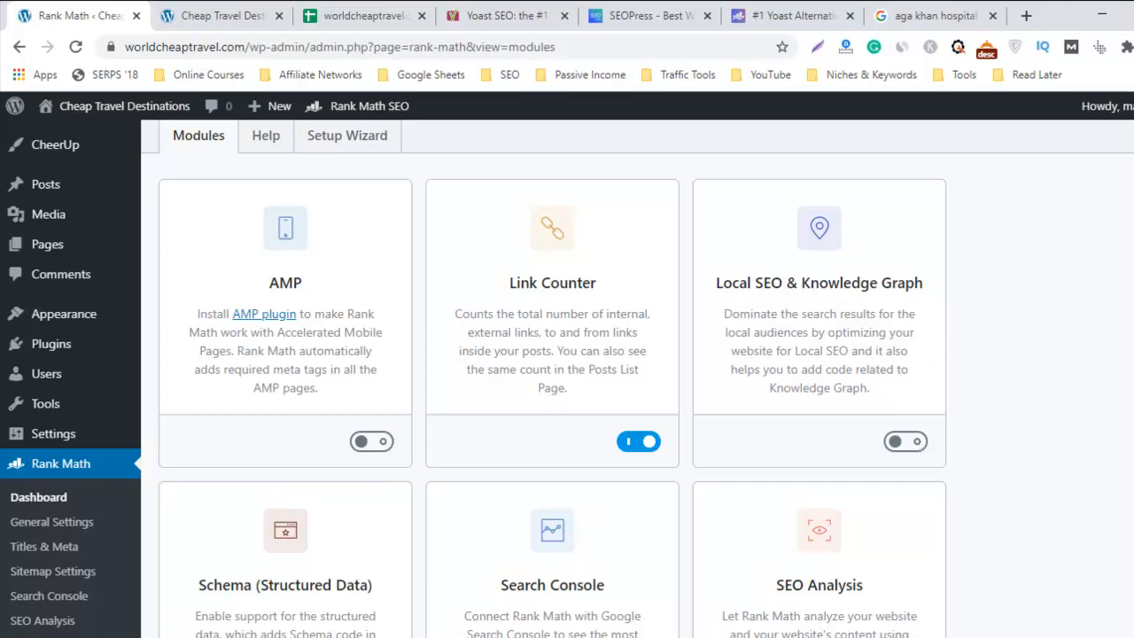
# Read the descriptions of the Schema (Structured Data), Search Console and SEO Analysis modules
pyautogui.scroll(-4, 773, 375)
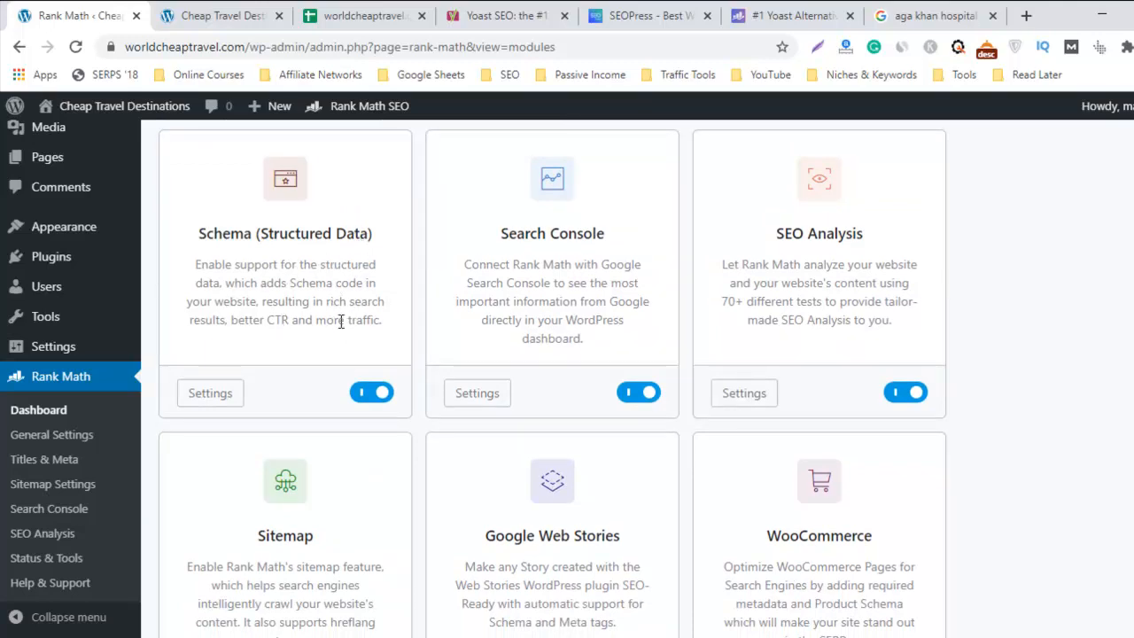
pyautogui.moveTo(380, 321); pyautogui.dragTo(252, 270)
pyautogui.click(252, 272)
pyautogui.moveTo(589, 345); pyautogui.dragTo(458, 263)
pyautogui.click(458, 263)
pyautogui.moveTo(899, 330); pyautogui.dragTo(724, 262)
pyautogui.click(723, 268)
# Review the Sitemap, Google Web Stories and WooCommerce modules
pyautogui.scroll(-4, 553, 379)
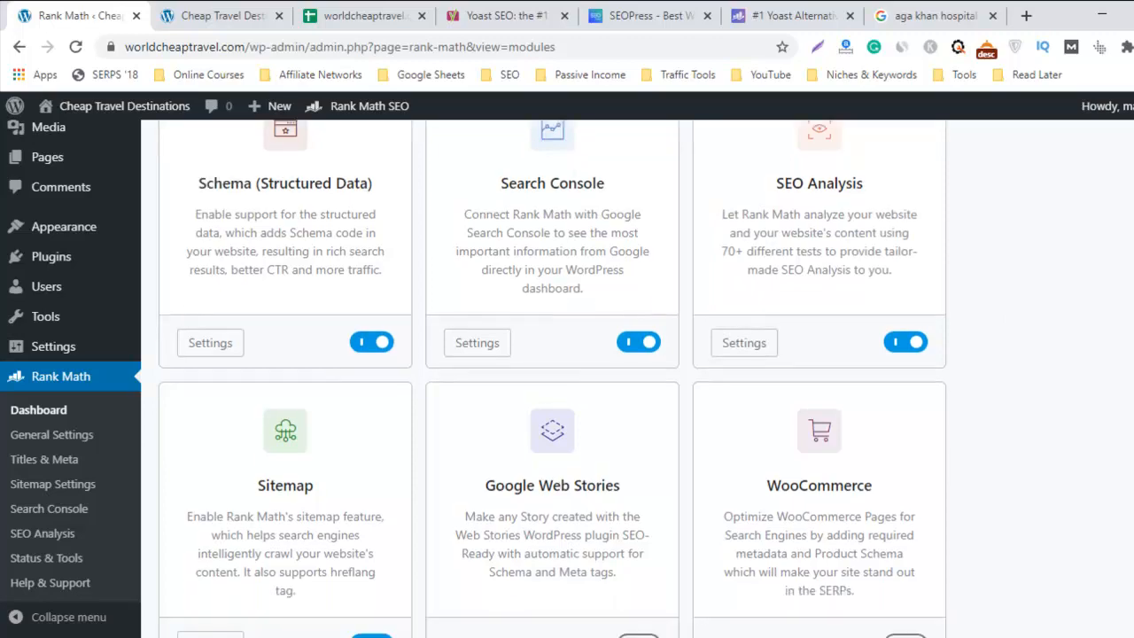
pyautogui.scroll(6, 553, 379)
pyautogui.scroll(-1, 553, 378)
pyautogui.scroll(-1, 553, 378)
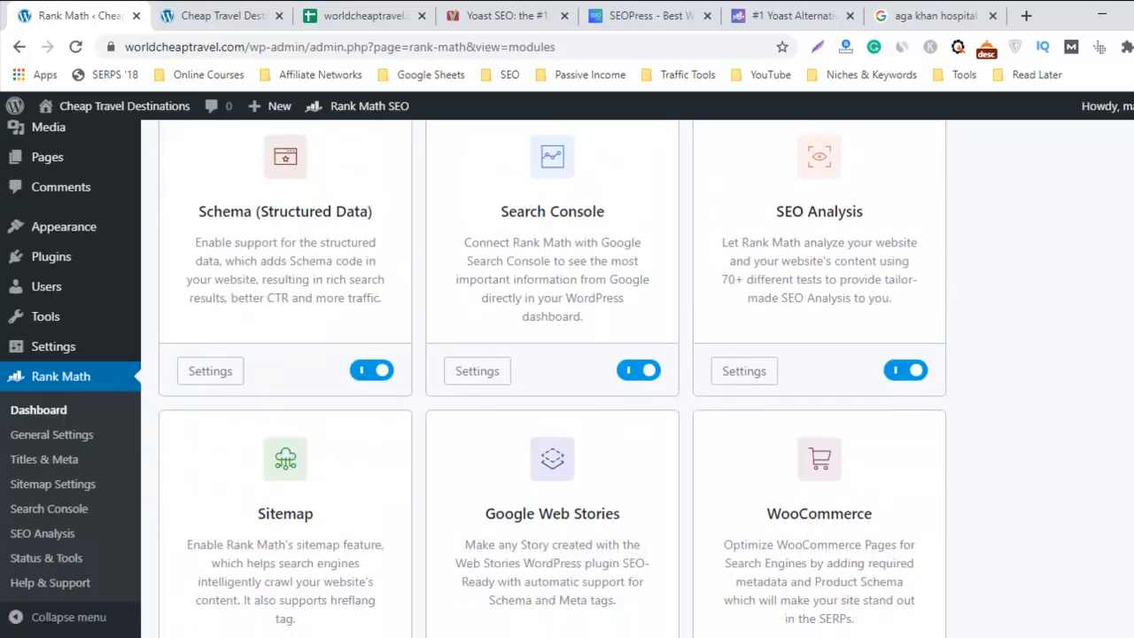
pyautogui.scroll(-2, 553, 378)
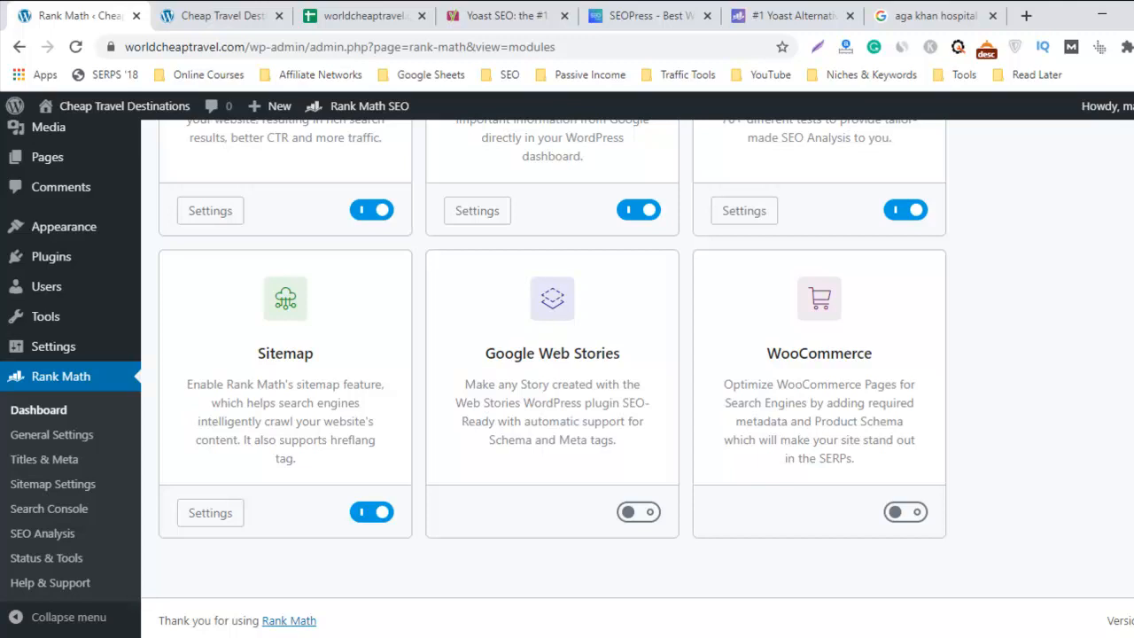
# Start adding a new post to the Cheap Travel Destinations site
pyautogui.scroll(10, 567, 372)
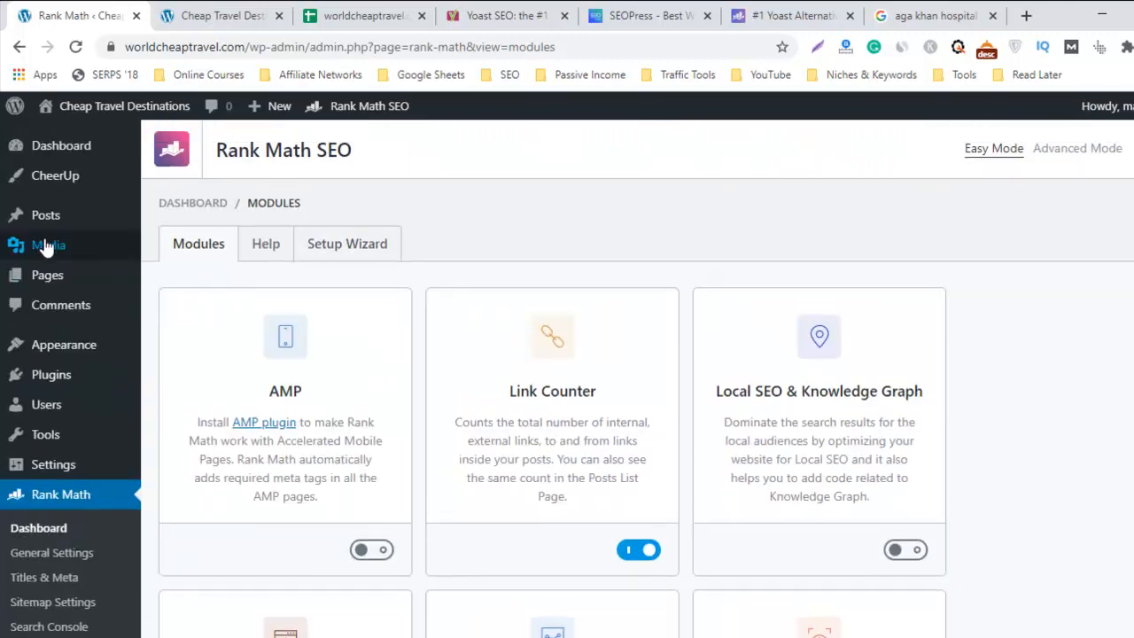
pyautogui.moveTo(46, 220)
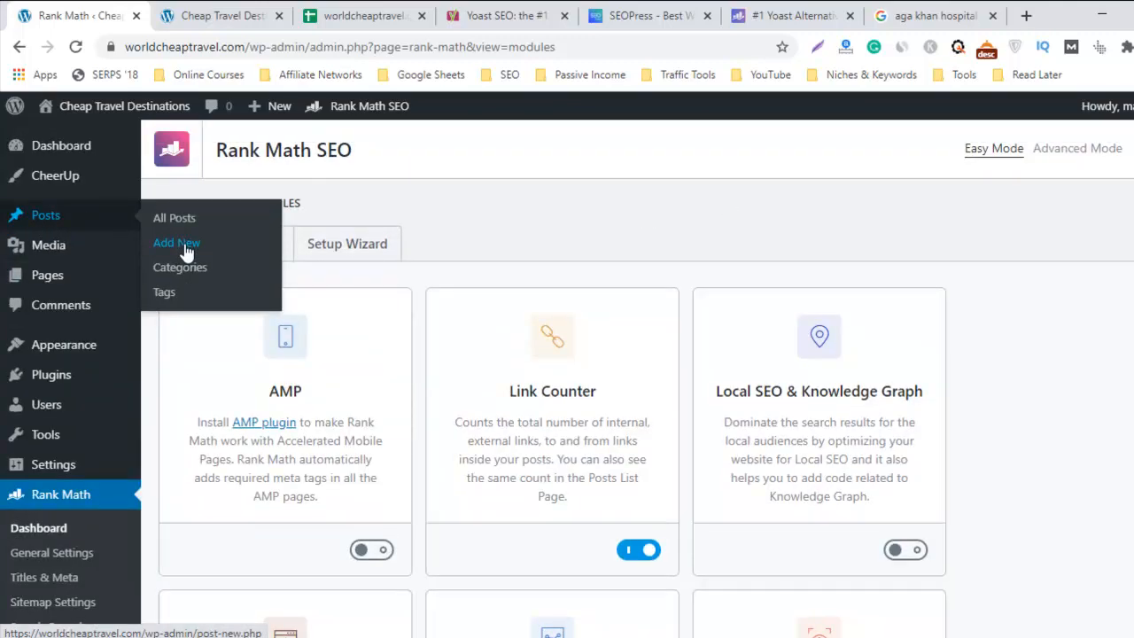